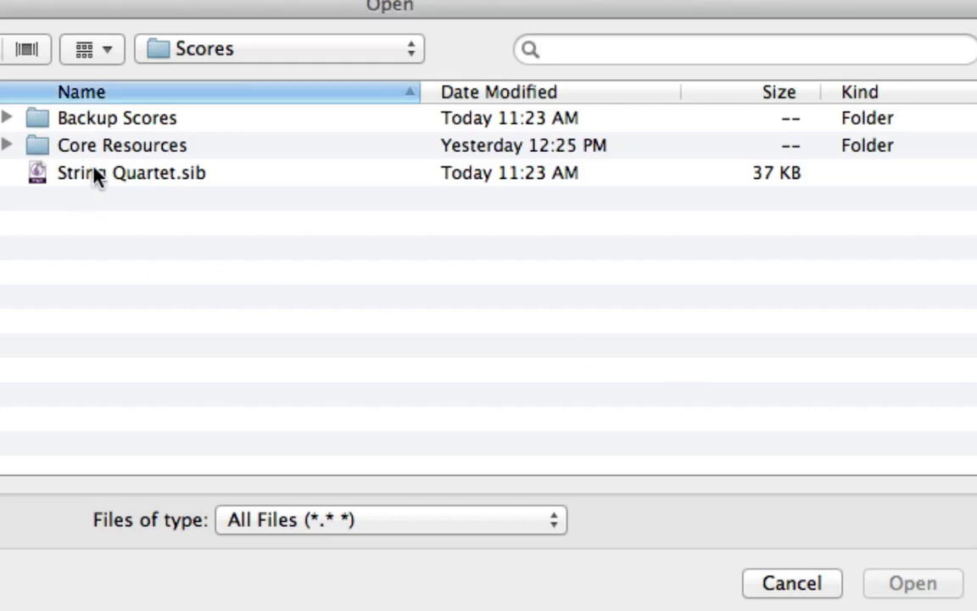
- Open the score Beethoven3.sib from the Lesson 2 folder inside Core Resources
left_click(114, 147)
double_click(113, 151)
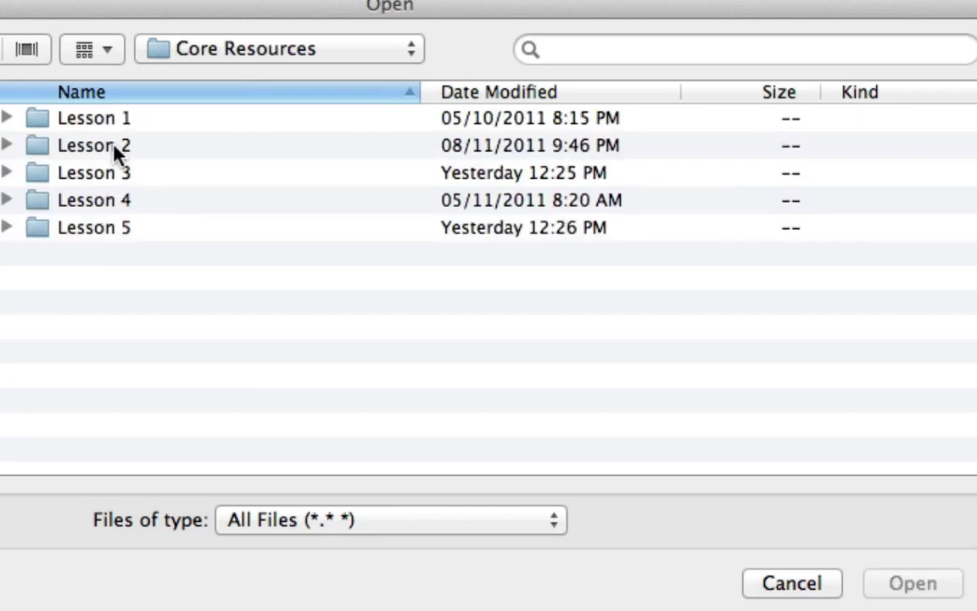
double_click(102, 147)
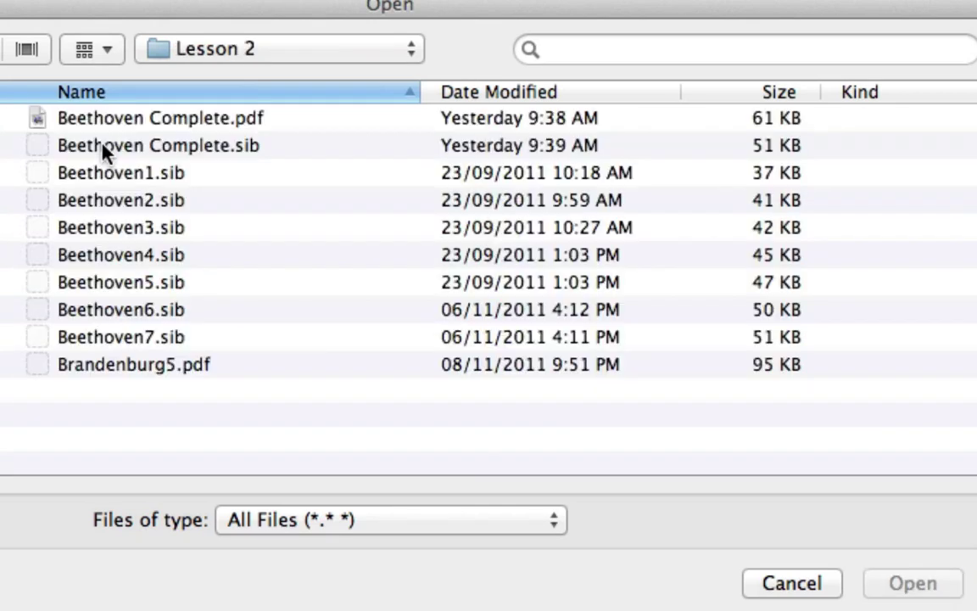
left_click(118, 231)
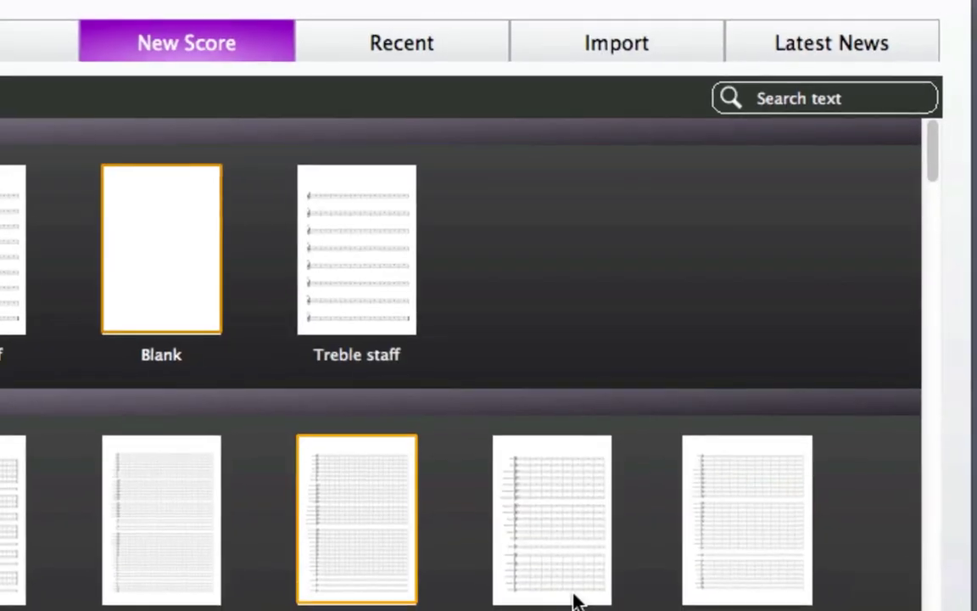
left_click(572, 594)
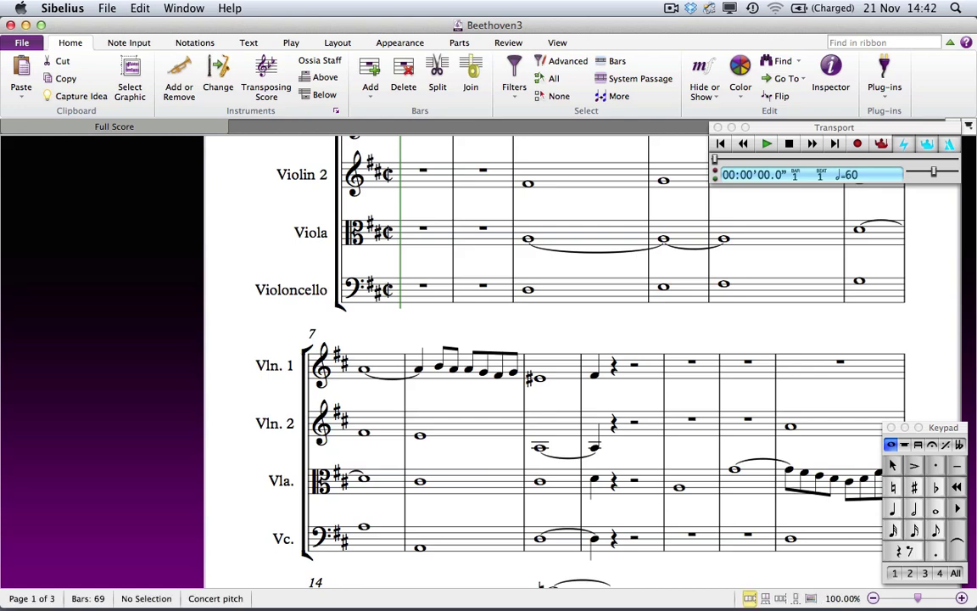
- Practise cycling the pending note value repeatedly through thirty-second, sixteenth, eighth, quarter, half and whole notes, finishing with nothing selected for input
left_click_drag(678, 327, 538, 305)
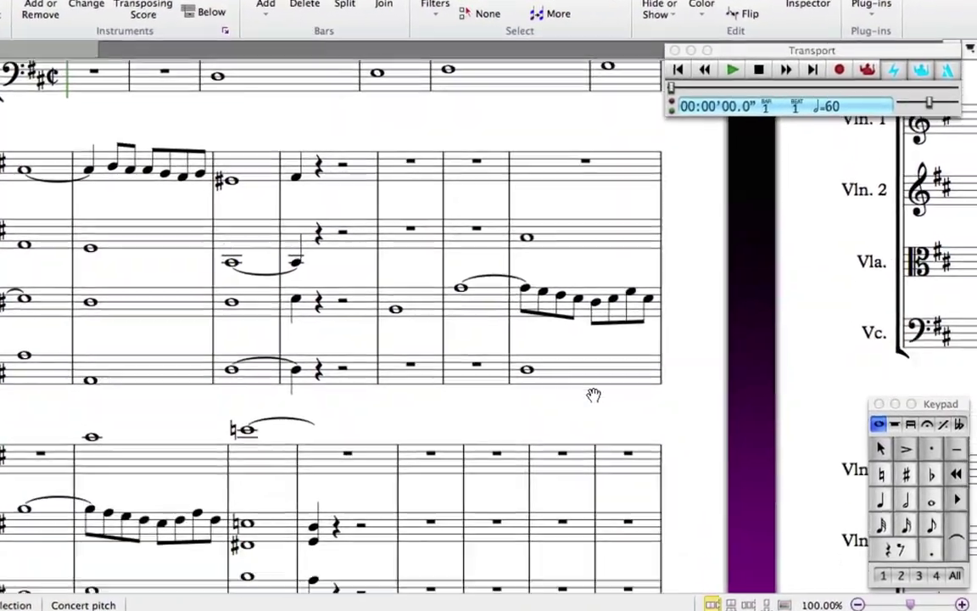
left_click_drag(641, 392, 597, 308)
left_click_drag(519, 258, 480, 237)
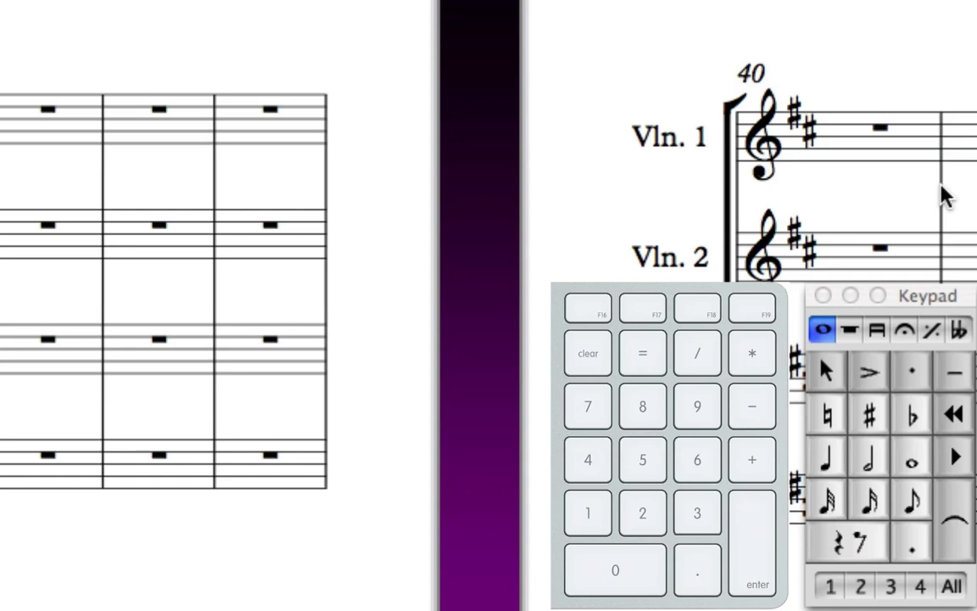
key("KP_1")
key("KP_2")
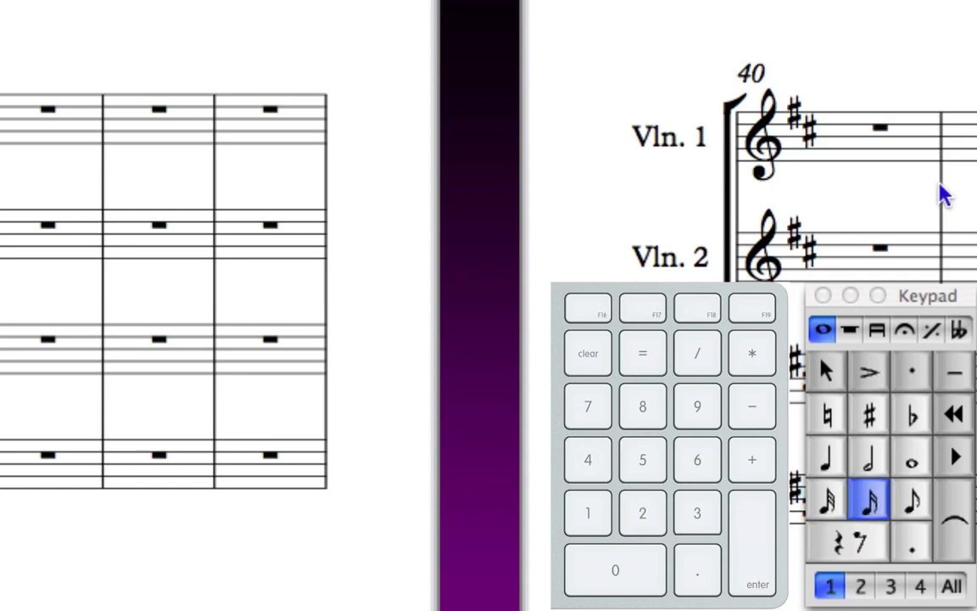
key("KP_3")
key("KP_4")
key("KP_5")
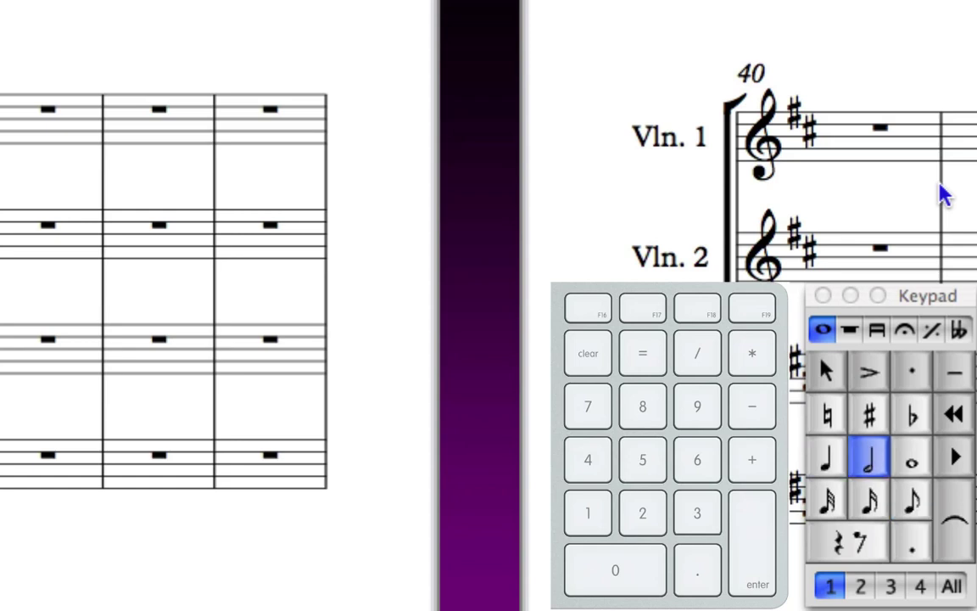
key("KP_6")
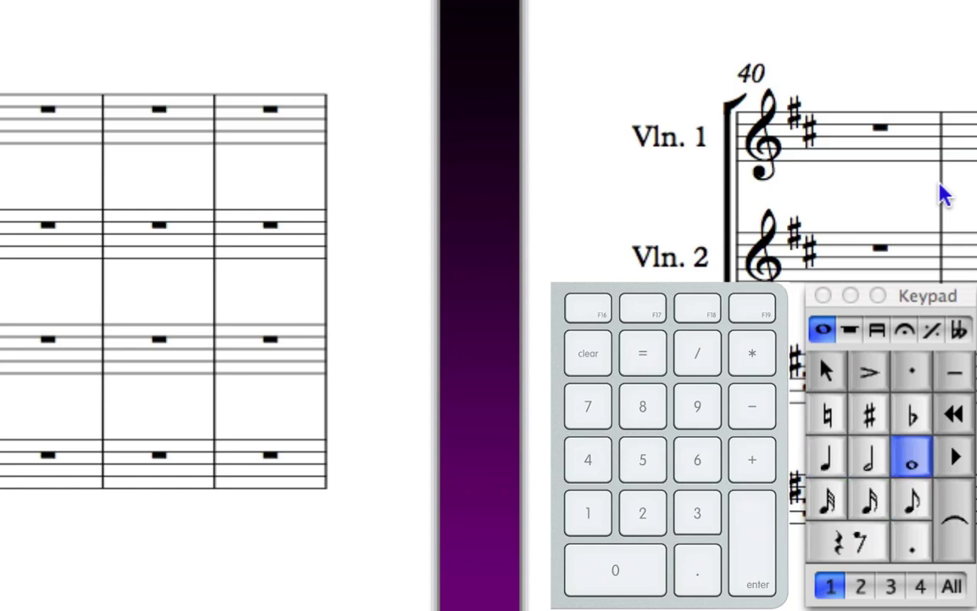
key("KP_1")
key("KP_2")
key("KP_3")
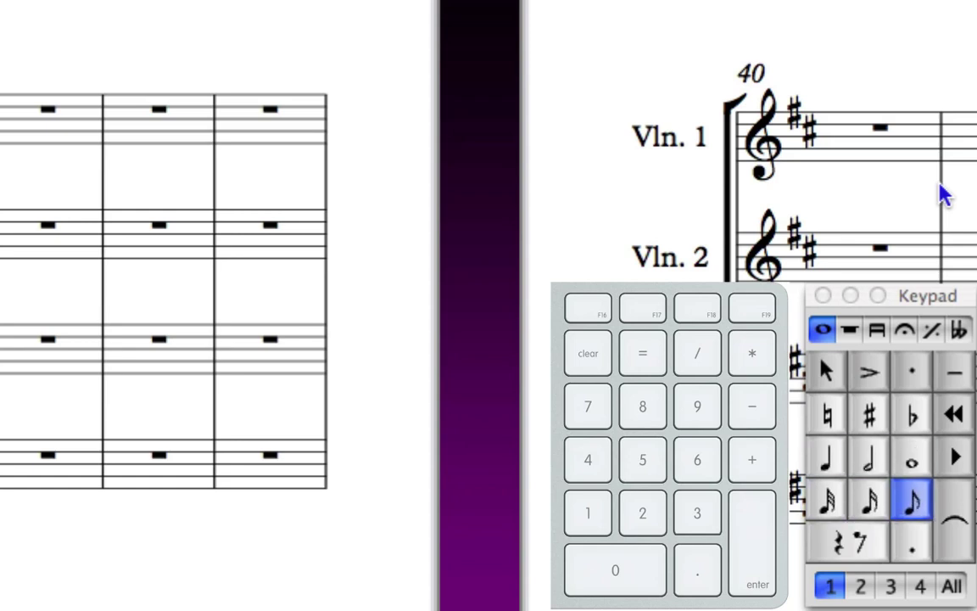
key("KP_4")
key("KP_5")
key("KP_6")
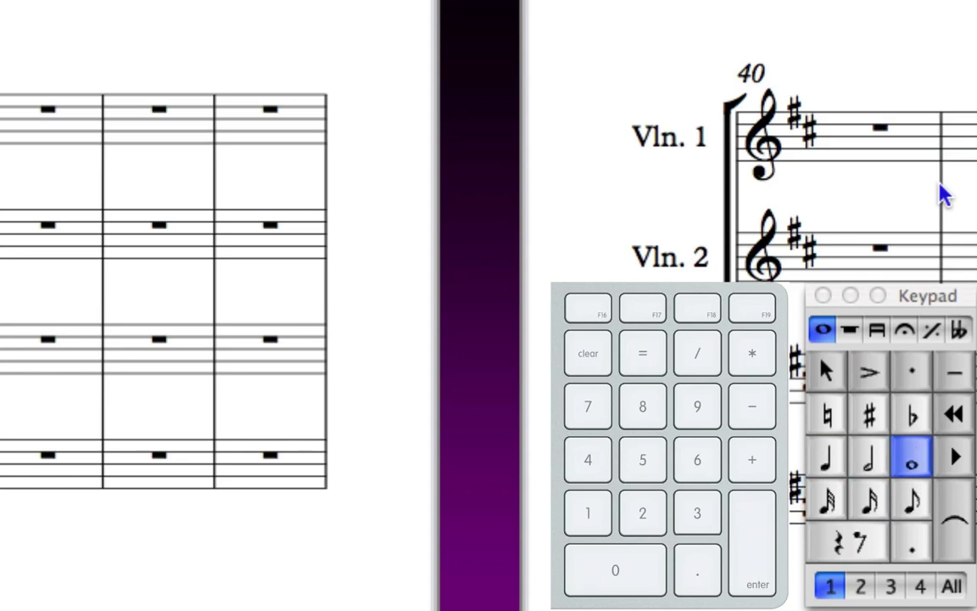
key("KP_1")
key("KP_2")
key("KP_3")
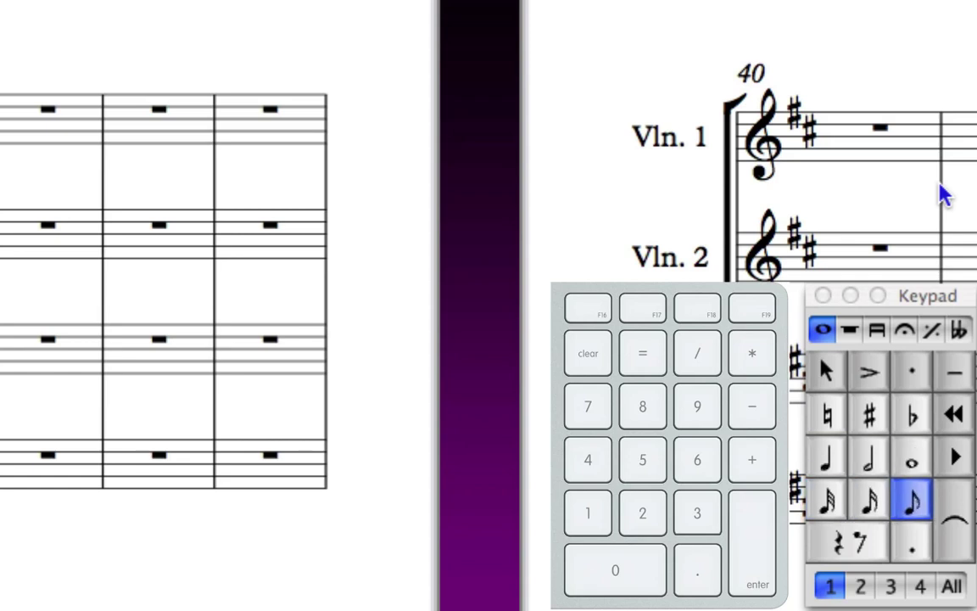
key("KP_4")
key("KP_5")
key("KP_6")
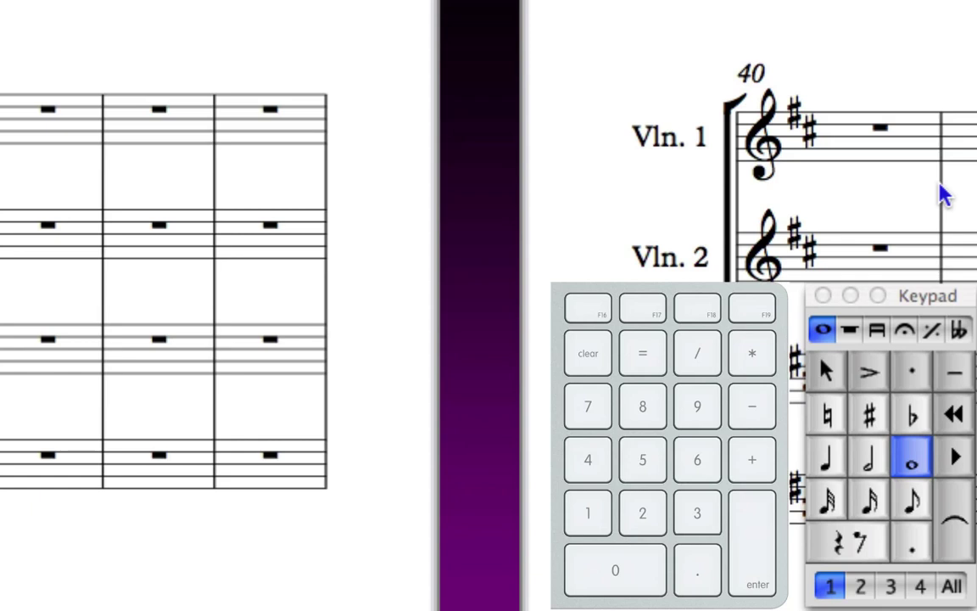
key("KP_1")
key("KP_2")
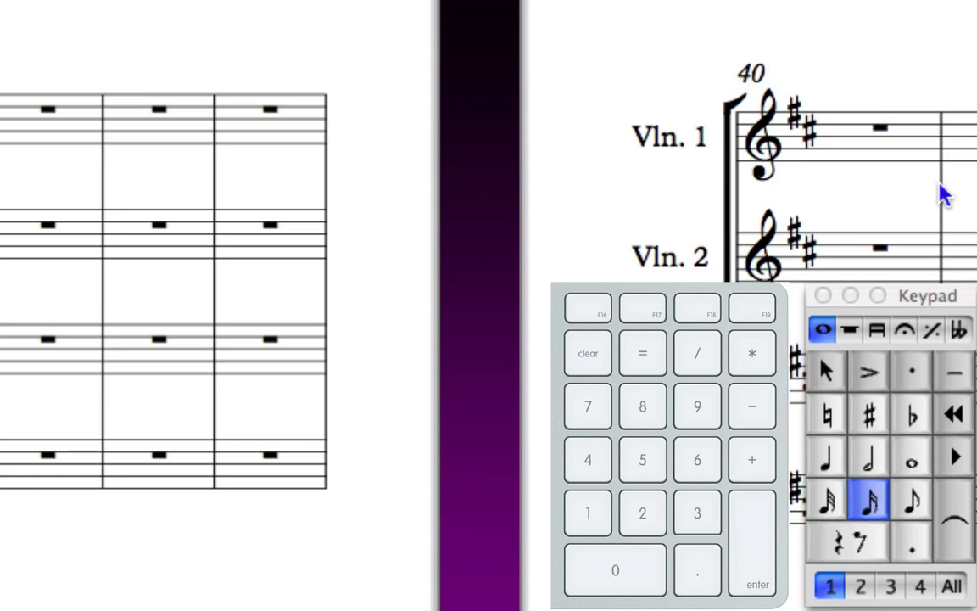
key("KP_3")
key("KP_4")
key("KP_5")
key("KP_6")
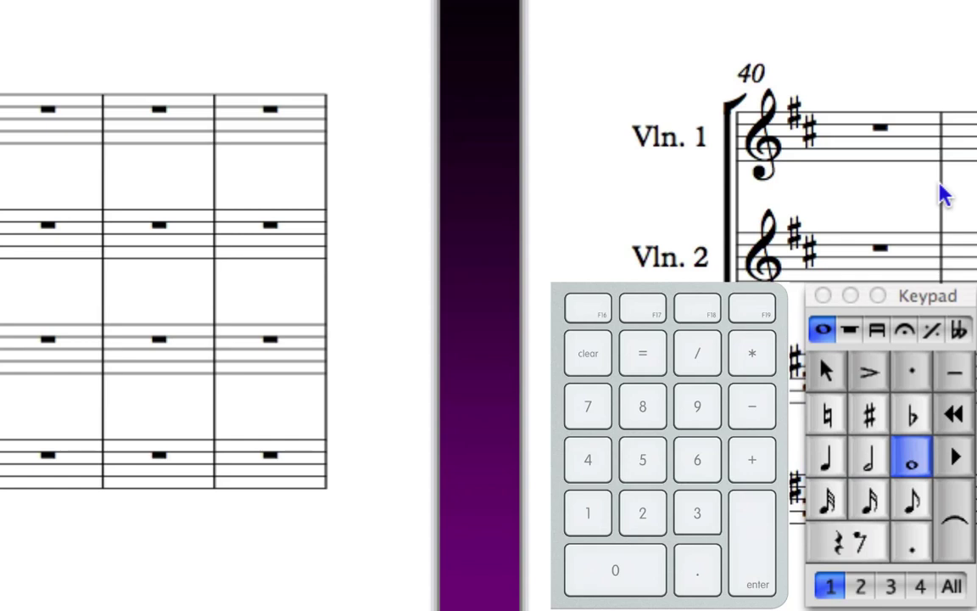
key("KP_1")
key("KP_2")
key("KP_3")
key("KP_4")
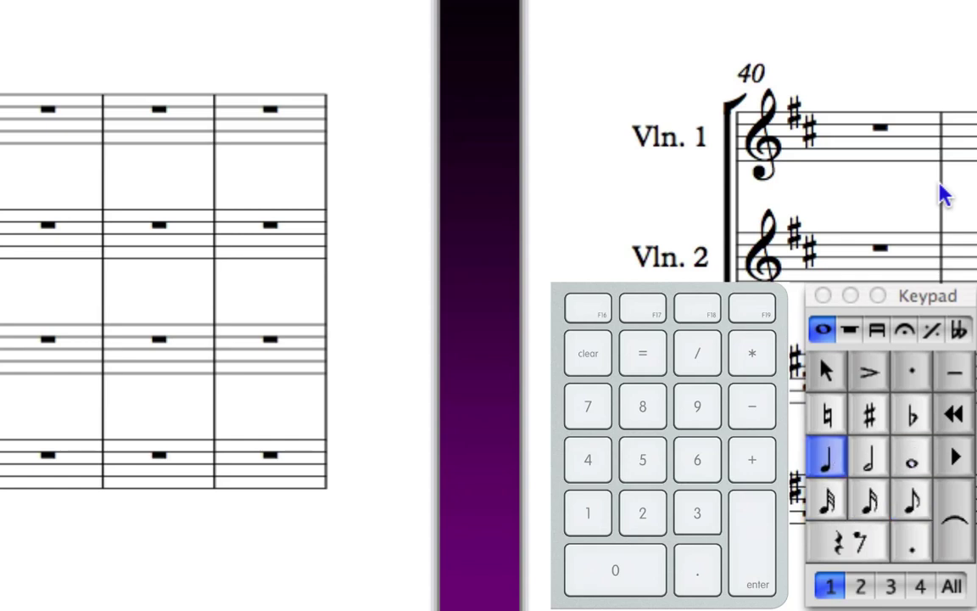
key("KP_5")
key("KP_6")
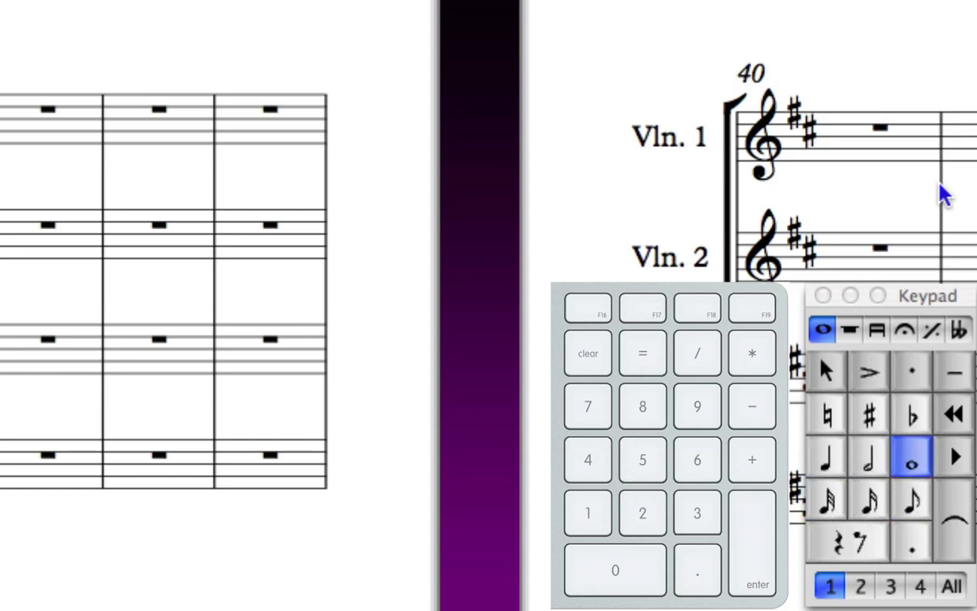
key("KP_1")
key("KP_2")
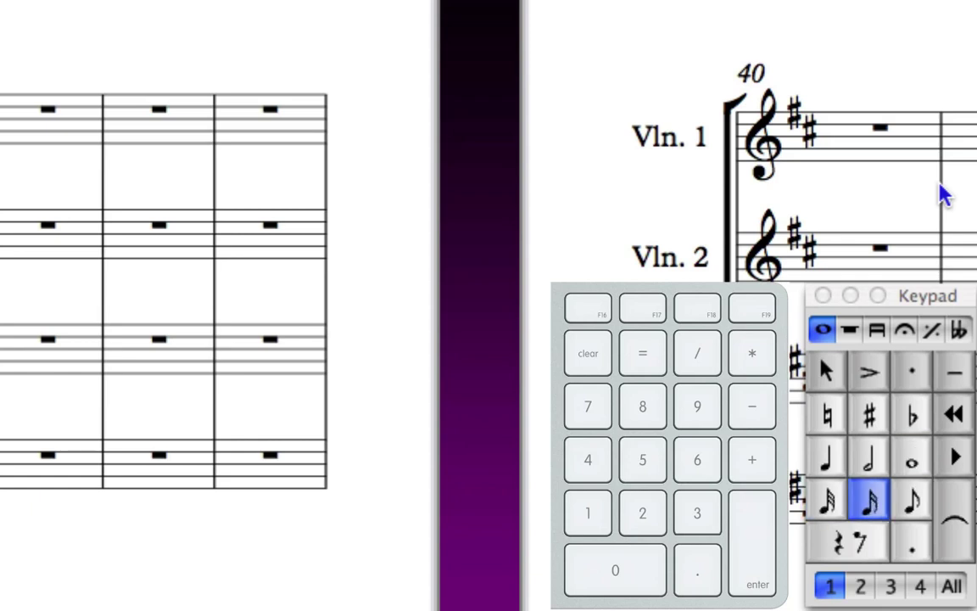
key("KP_3")
key("KP_4")
key("KP_5")
key("KP_6")
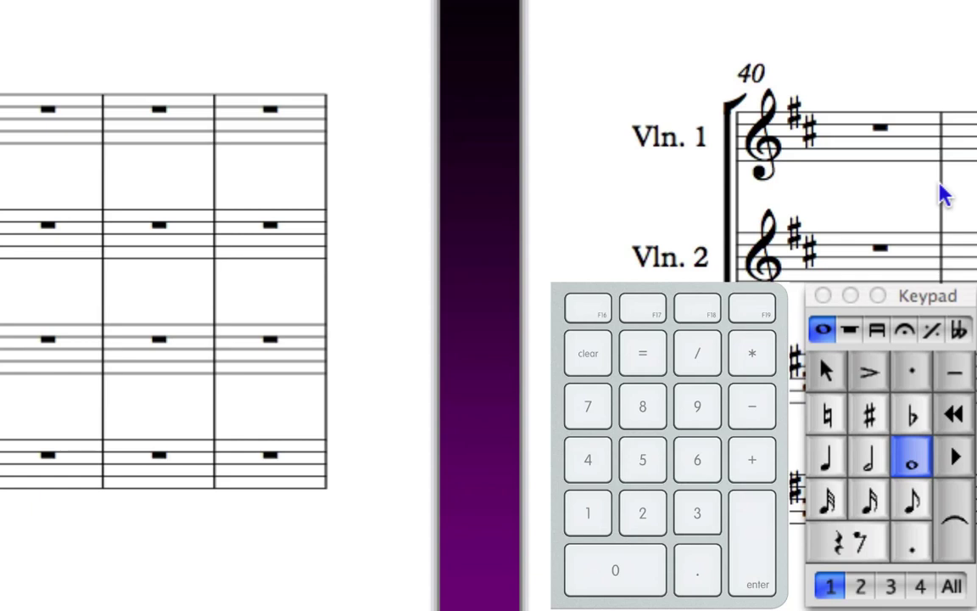
key("KP_1")
key("KP_2")
key("KP_3")
key("KP_4")
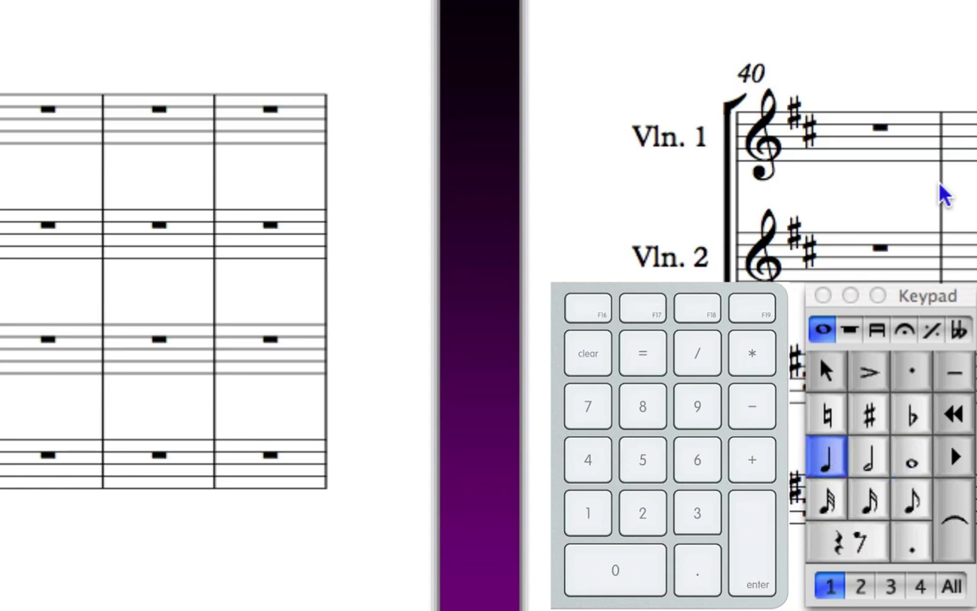
key("KP_5")
key("KP_6")
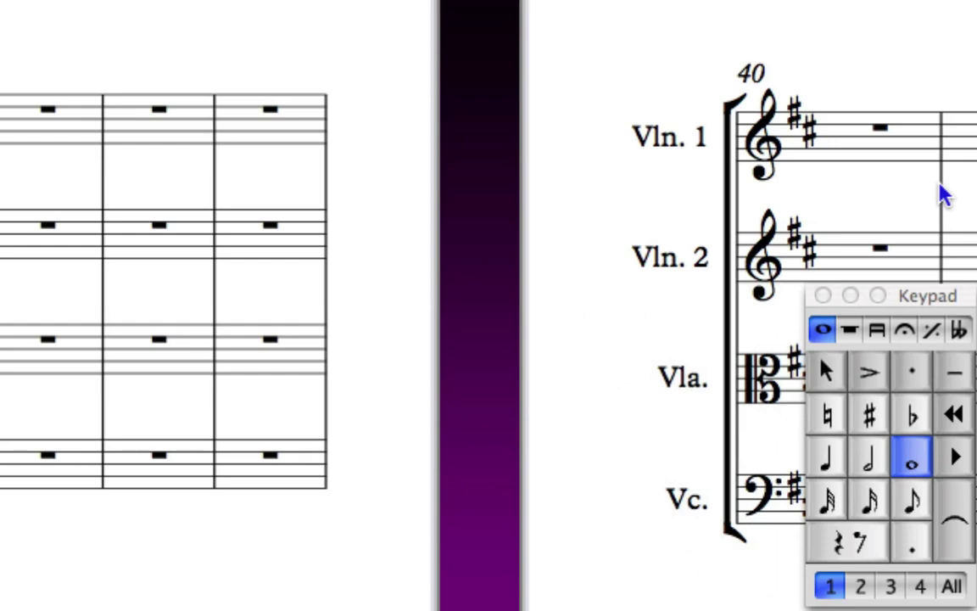
key("Escape")
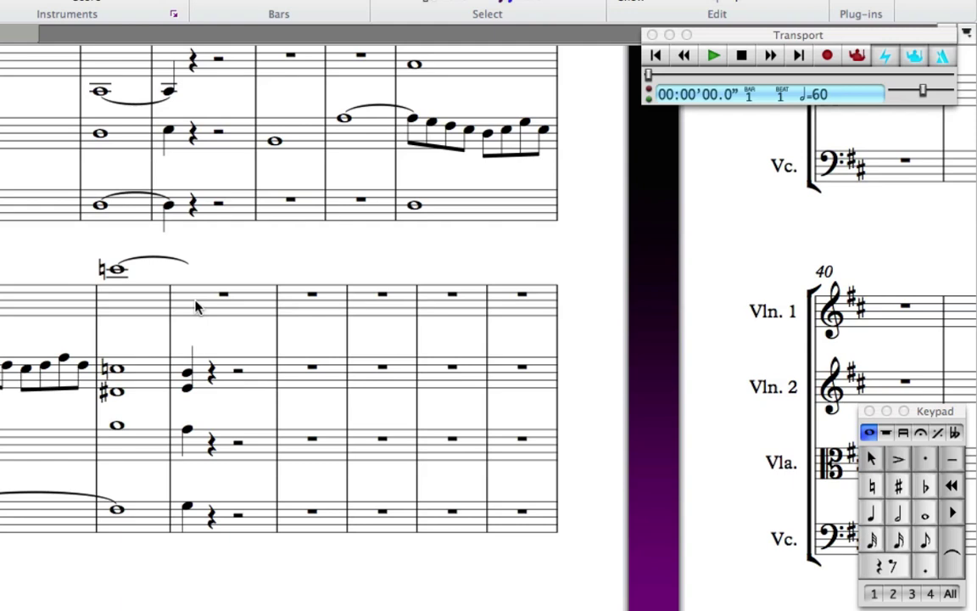
- Start note entry at Violin 1 bar 17 and enter eighth notes C, B, A sharp, B, E, B, A natural, G
left_click(195, 307)
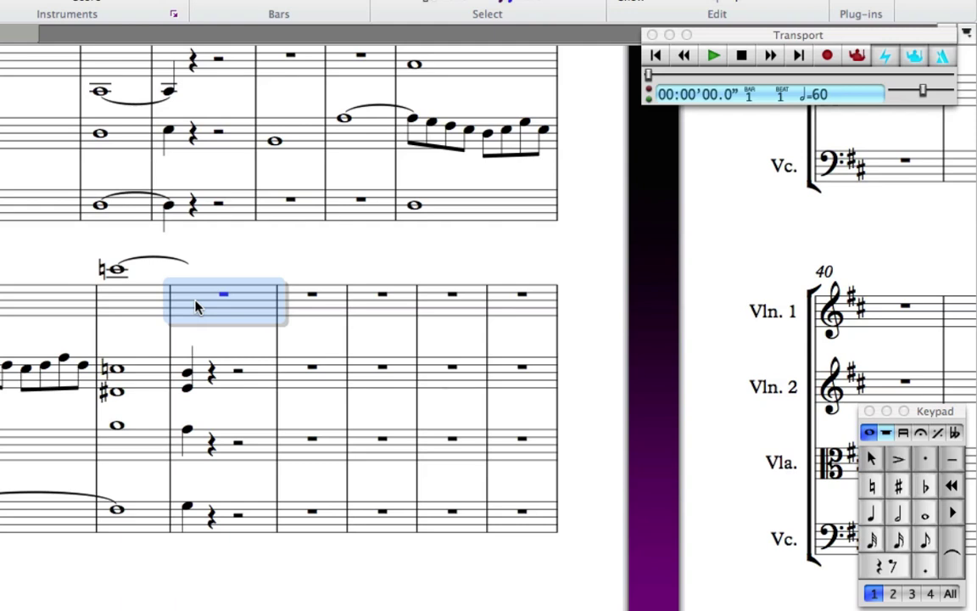
key("n")
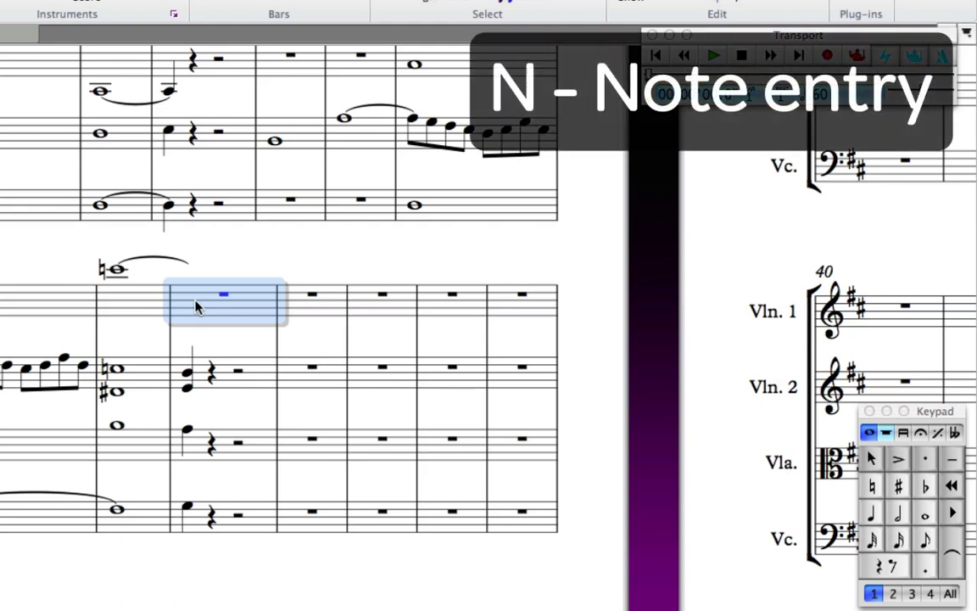
key("n")
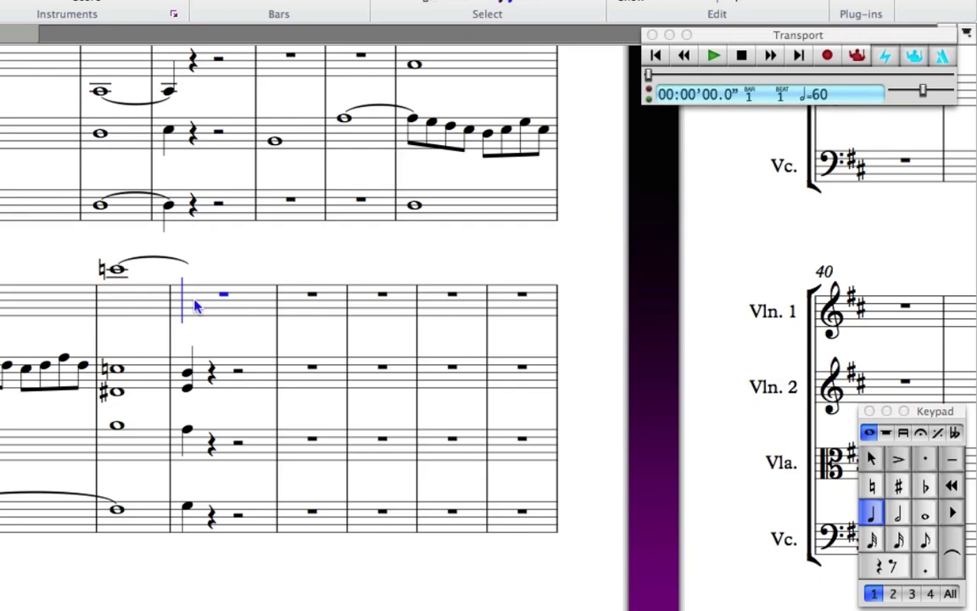
key("3")
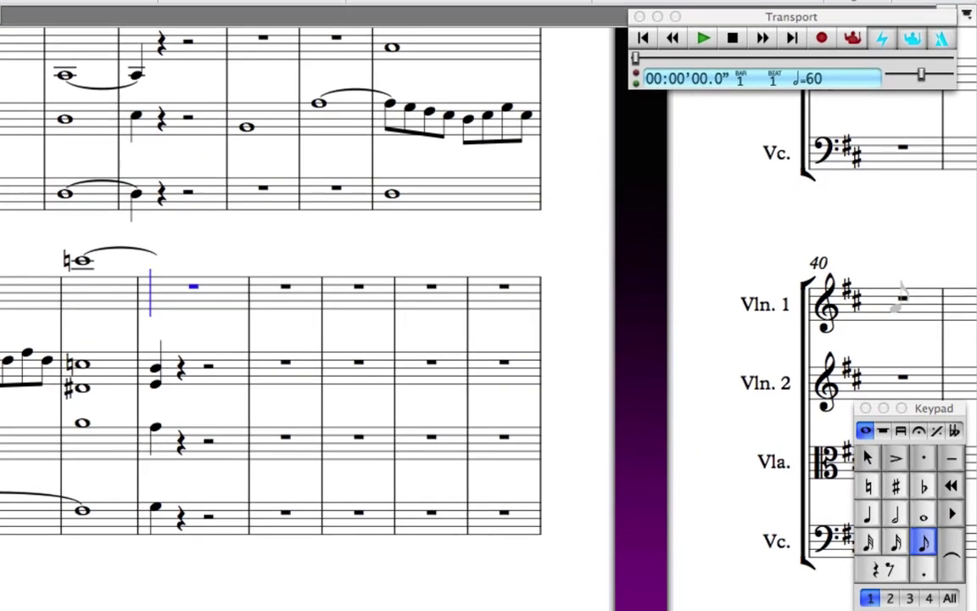
key("c")
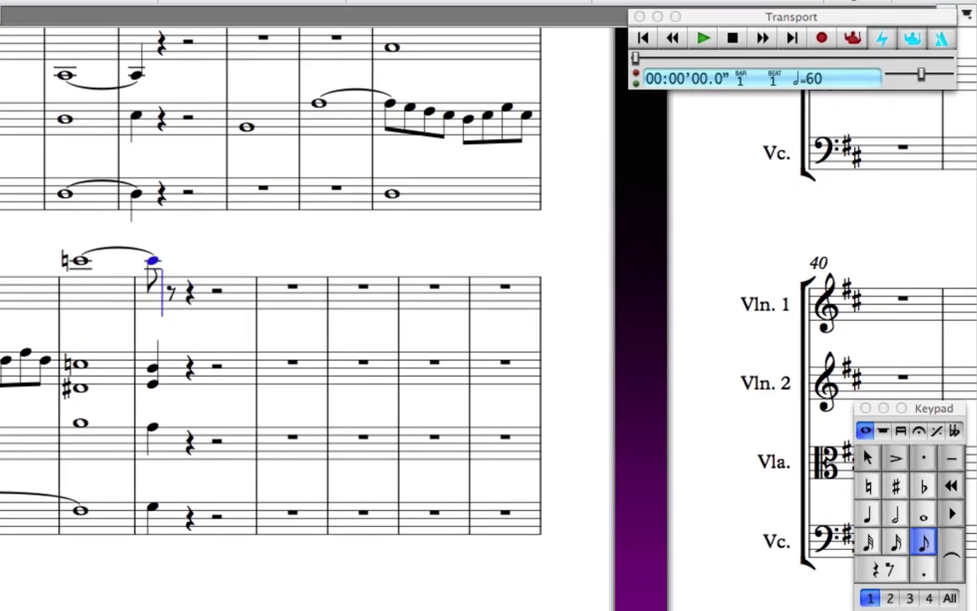
key("b")
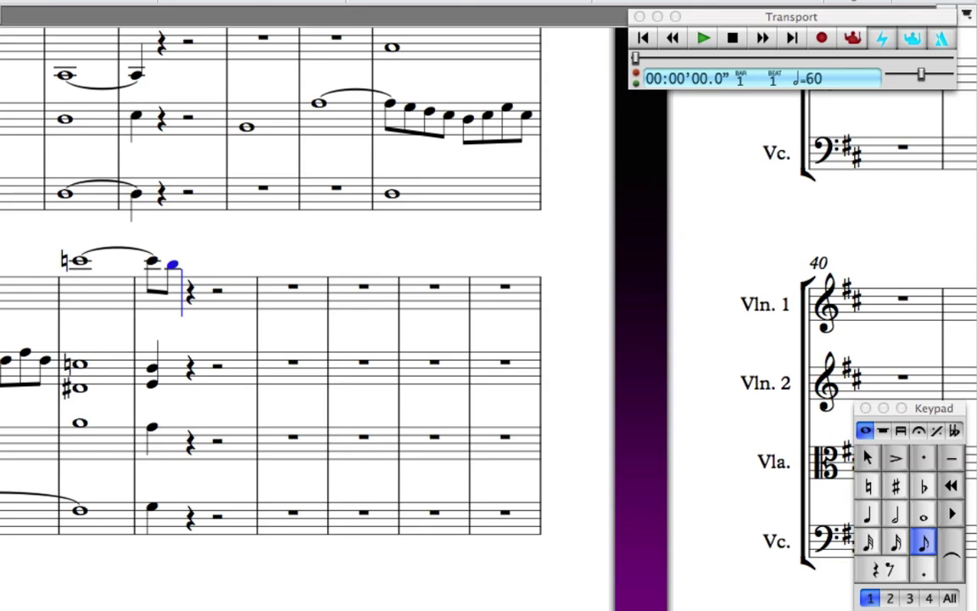
key("a")
key("b")
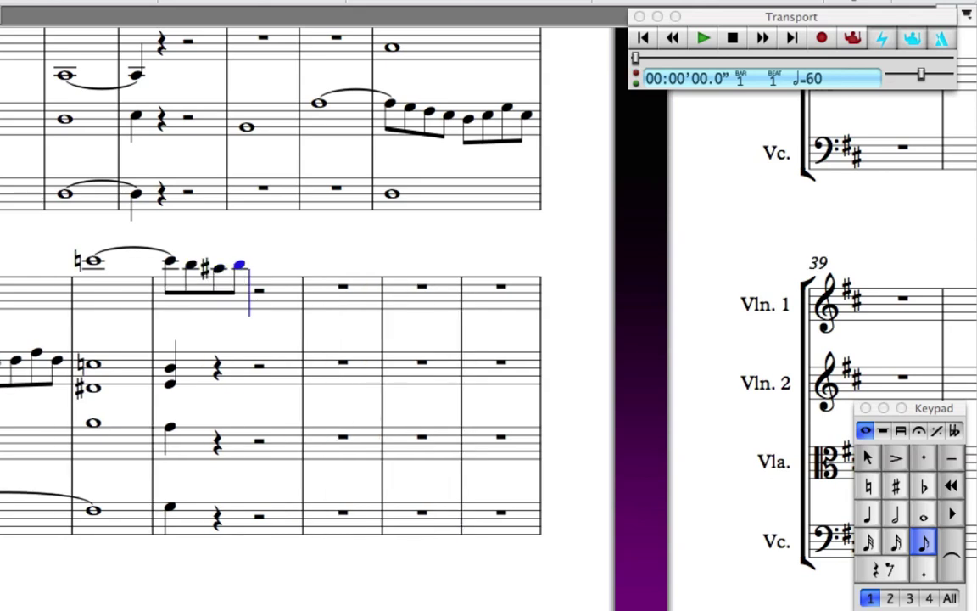
key("d")
key("b")
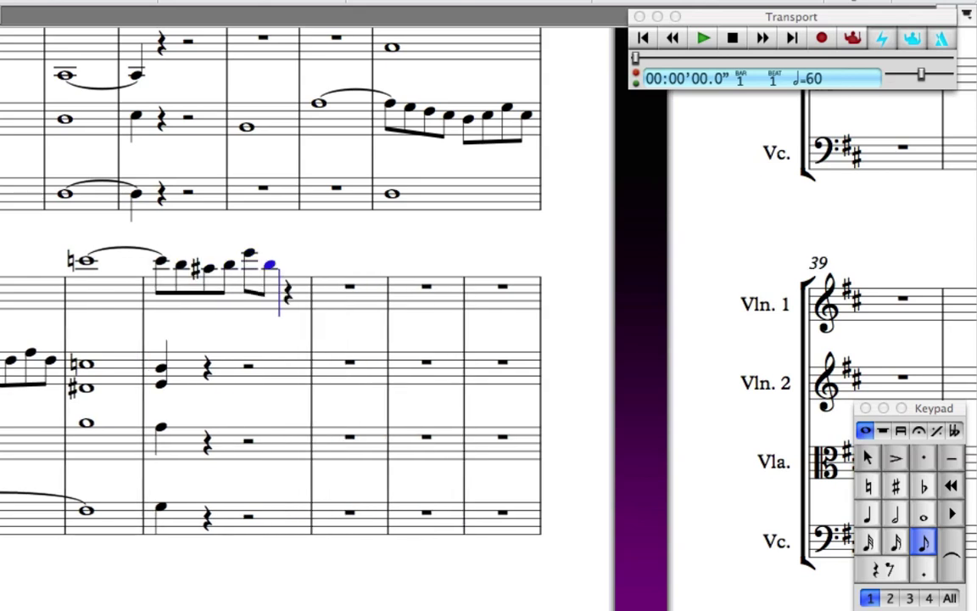
key("a")
key("a")
key("g")
- Fill Violin 1 bar 18 with eighth notes, beginning F, G, B, G, F
key("f")
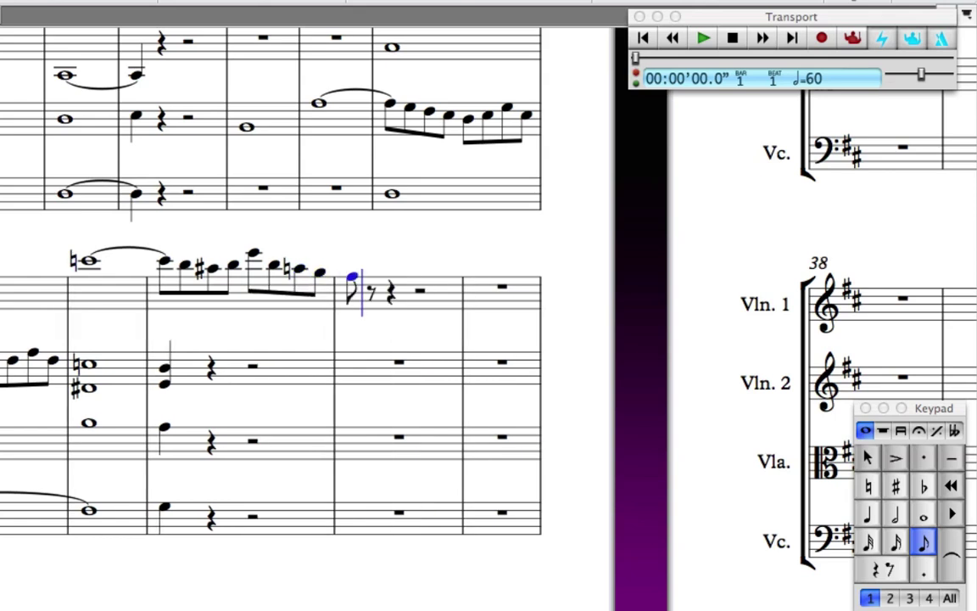
key("g")
key("a")
key("g")
key("f")
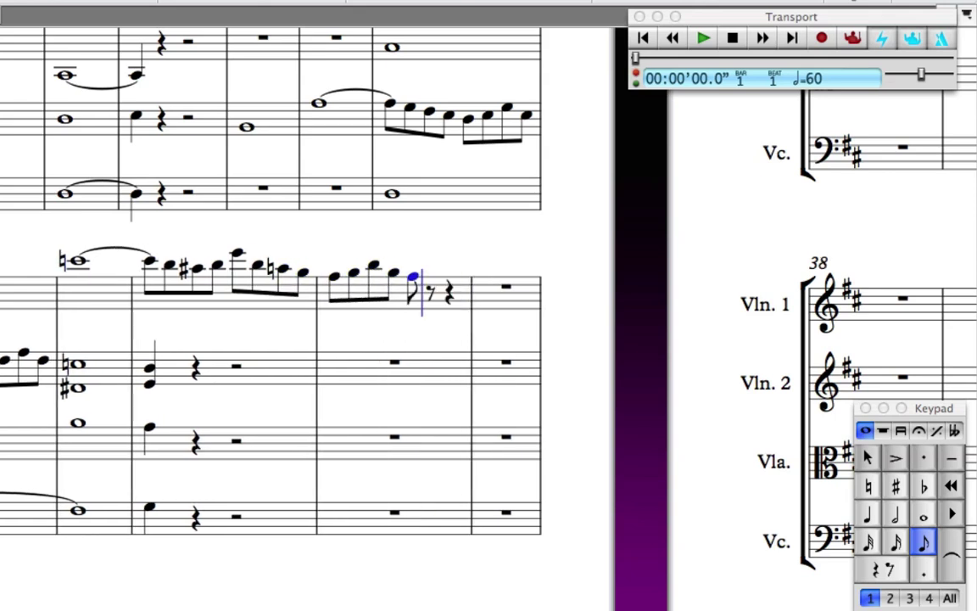
key("e")
key("d")
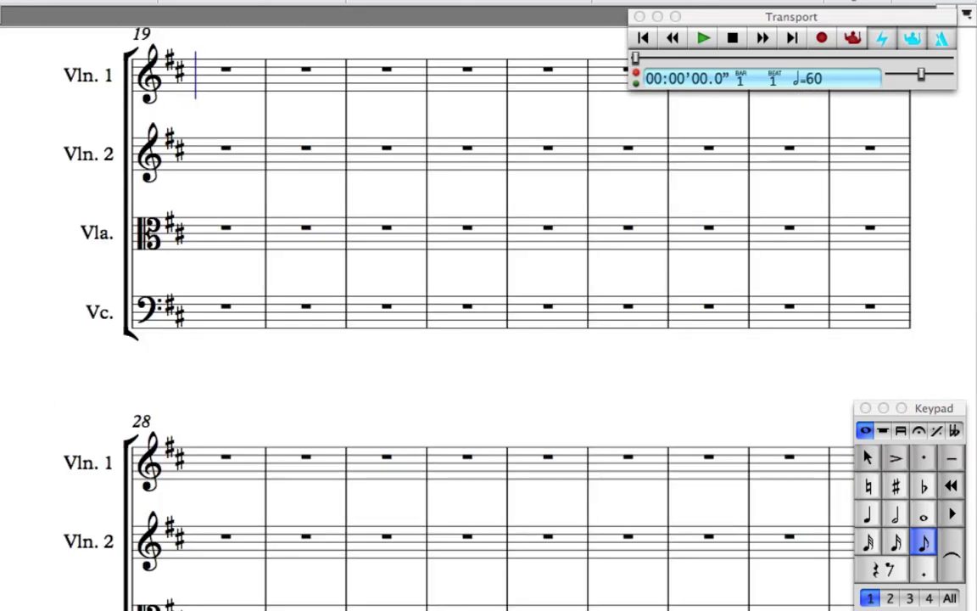
- Fill Violin 1 bar 19 with eighth notes G, E, C natural, B, A sharp, B, E, B
key("f")
key("e")
key("c")
key("b")
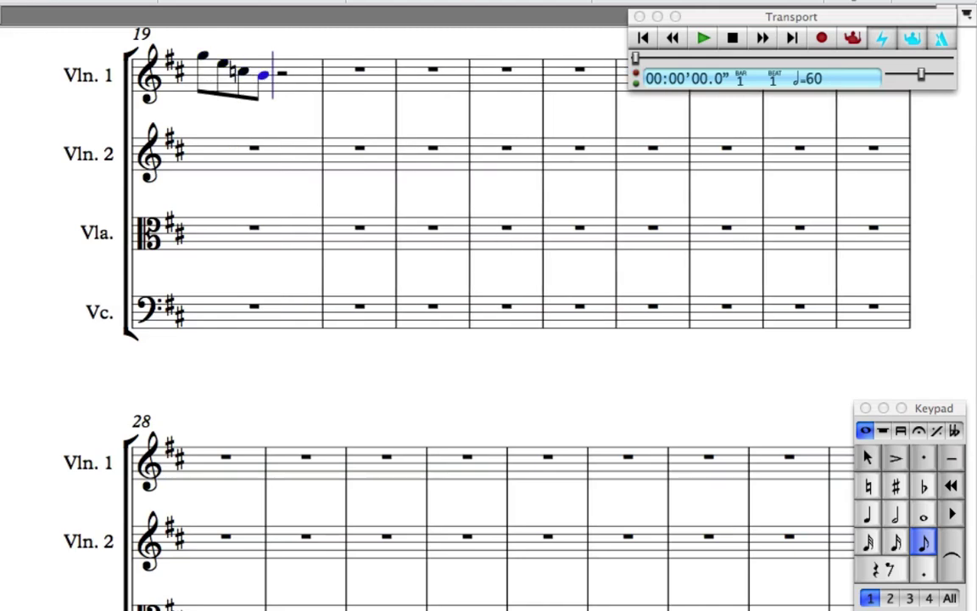
key("a")
key("b")
key("d")
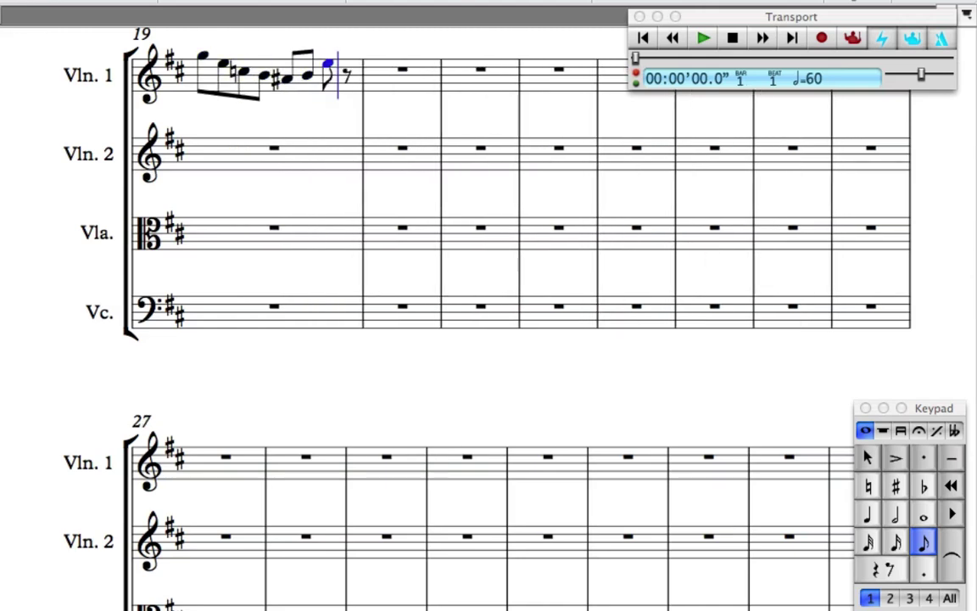
key("a")
key("a")
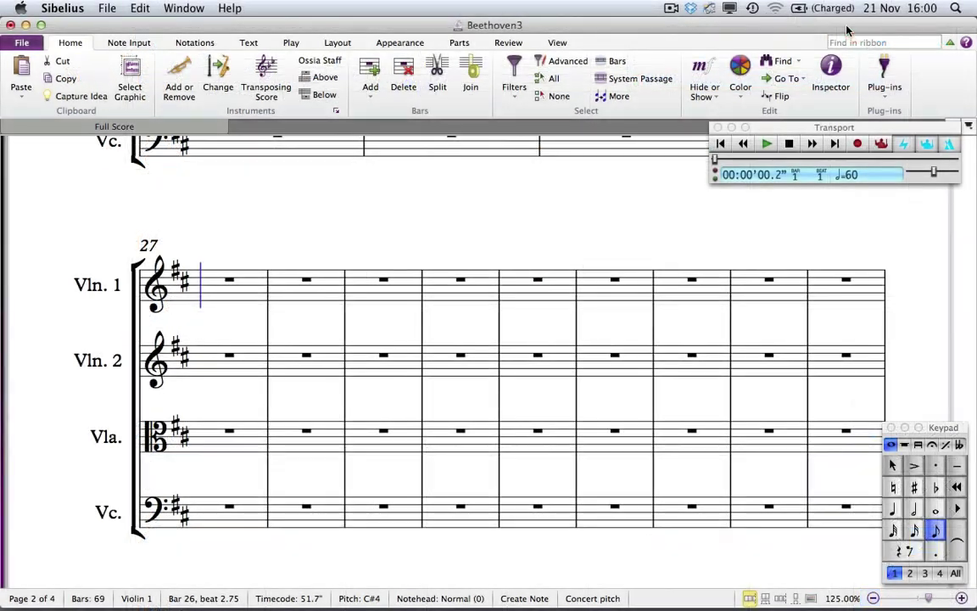
- Fill Violin 1 bar 27 with a quarter-note D below the staff, a quarter rest and a half rest
key("4")
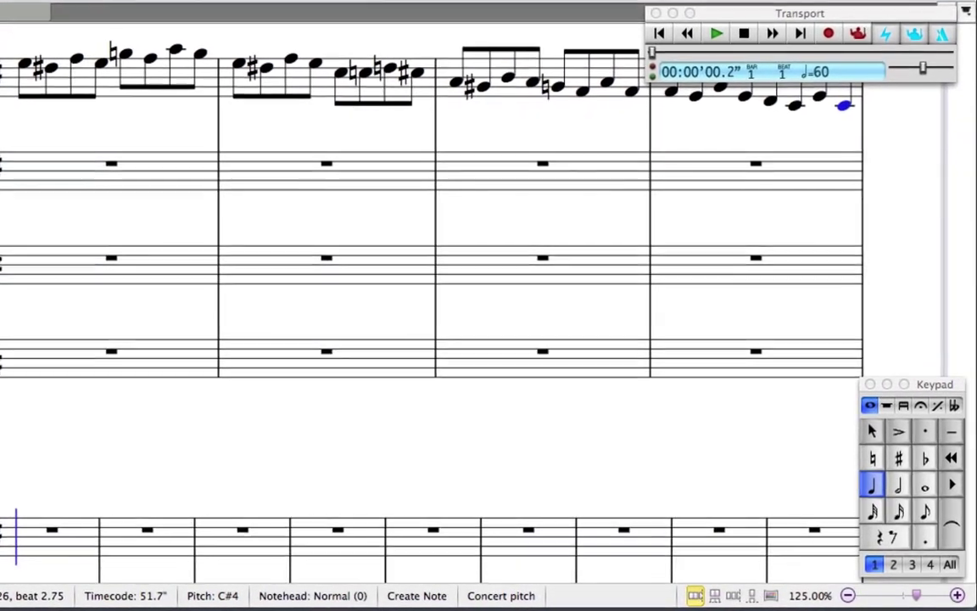
key("d")
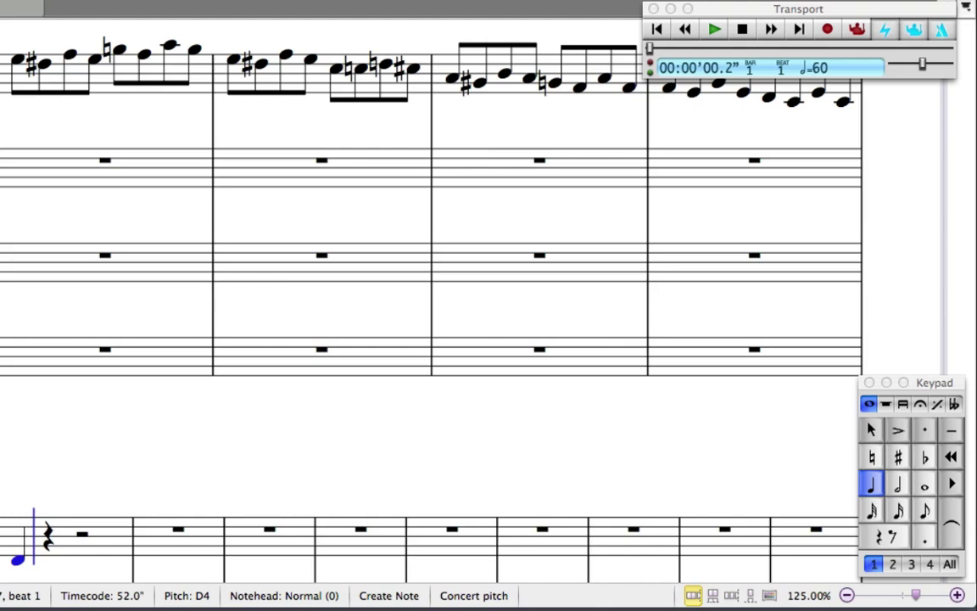
key("0")
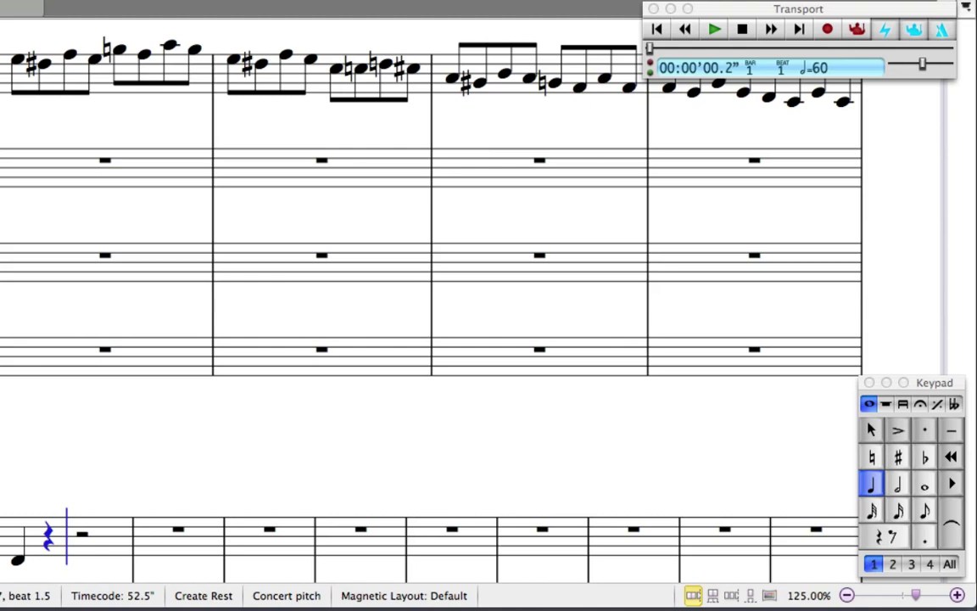
key("5")
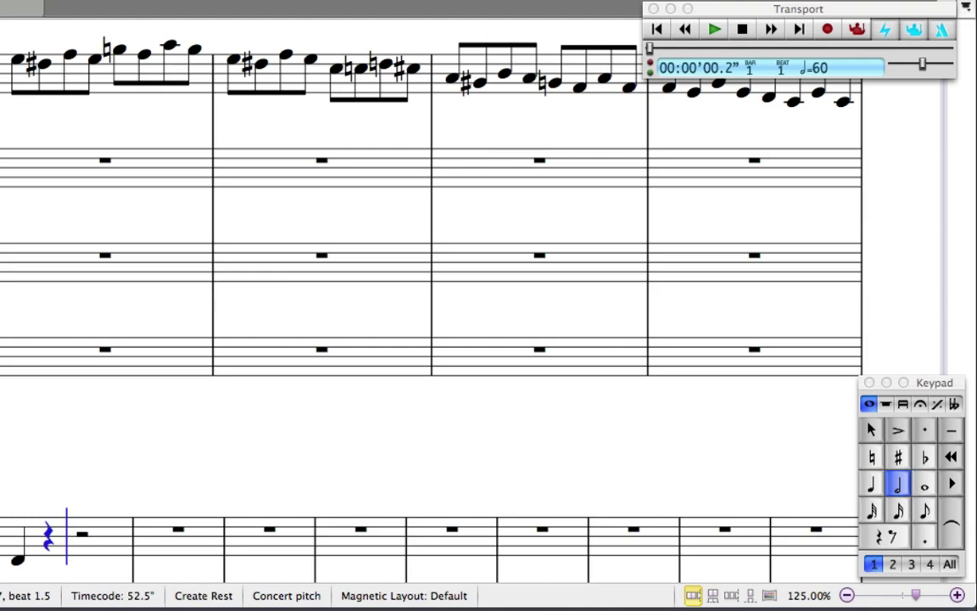
key("Right")
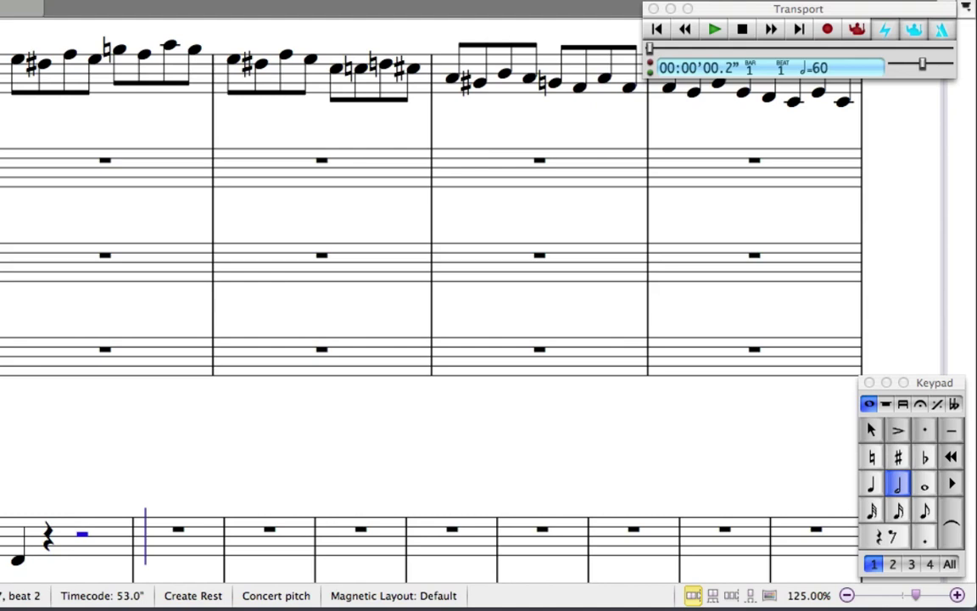
- Enter whole notes D in Violin 1 bar 28 and G in bar 29, and tie the G to the following note
key("6")
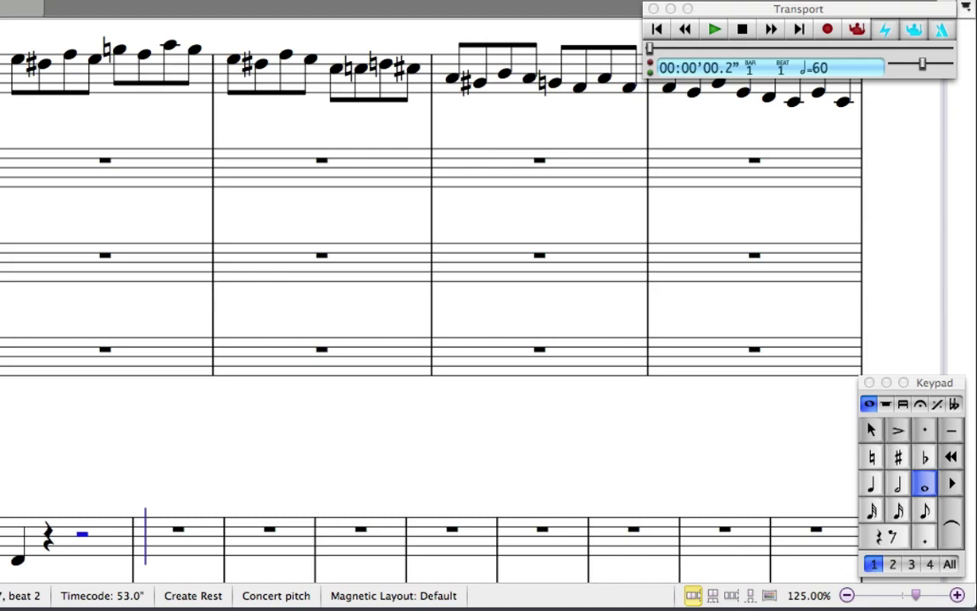
key("d")
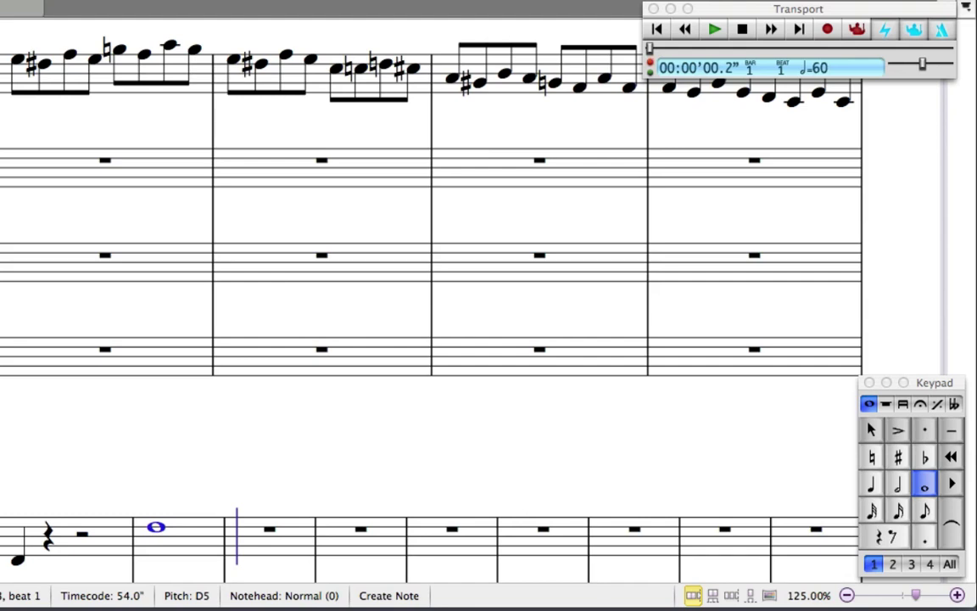
key("g")
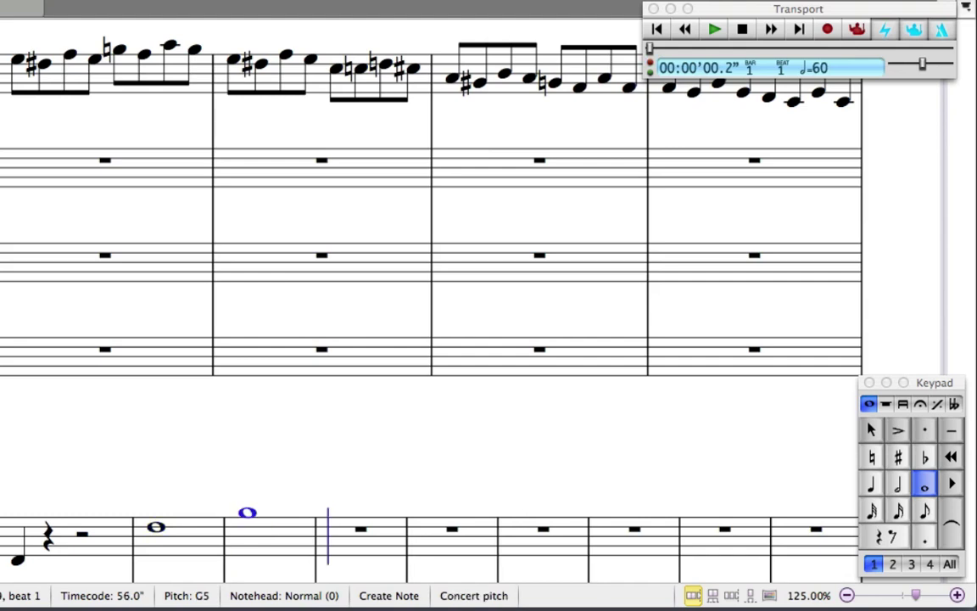
key("Return")
- Fill Violin 1 bar 30 with descending eighth notes G, F, E, D, C, B, A, G, making them staccato from the E onward
key("3")
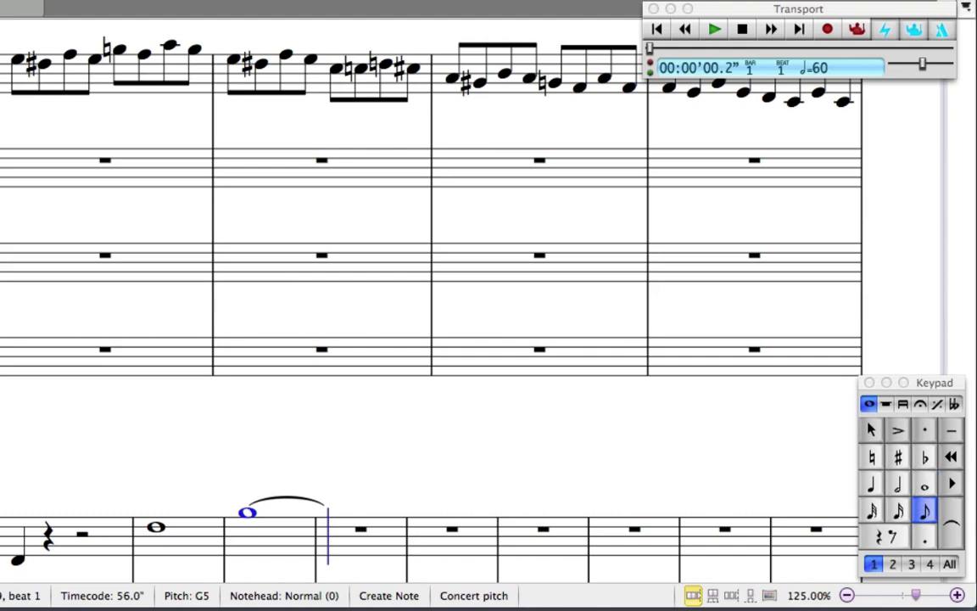
key("g")
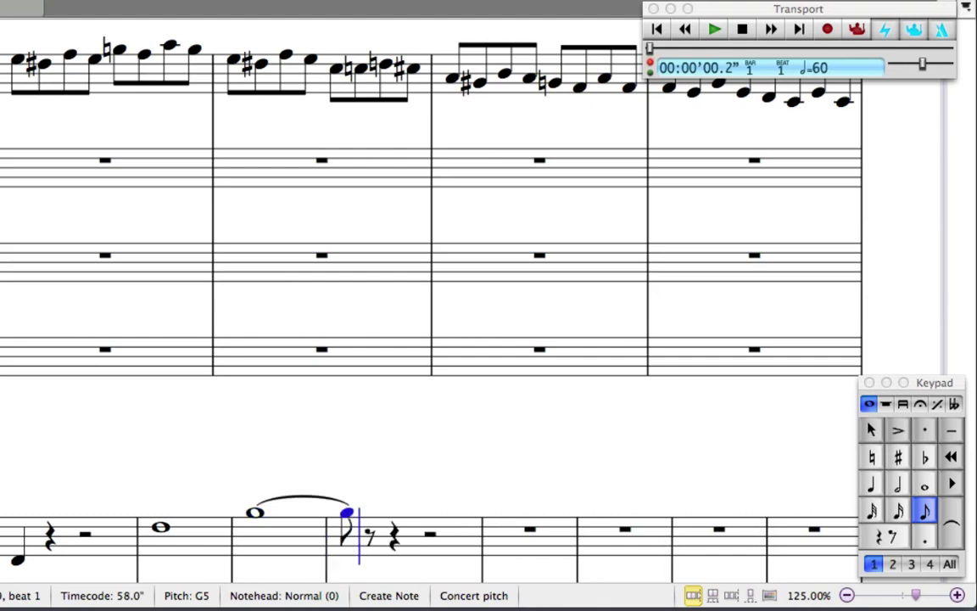
key("f")
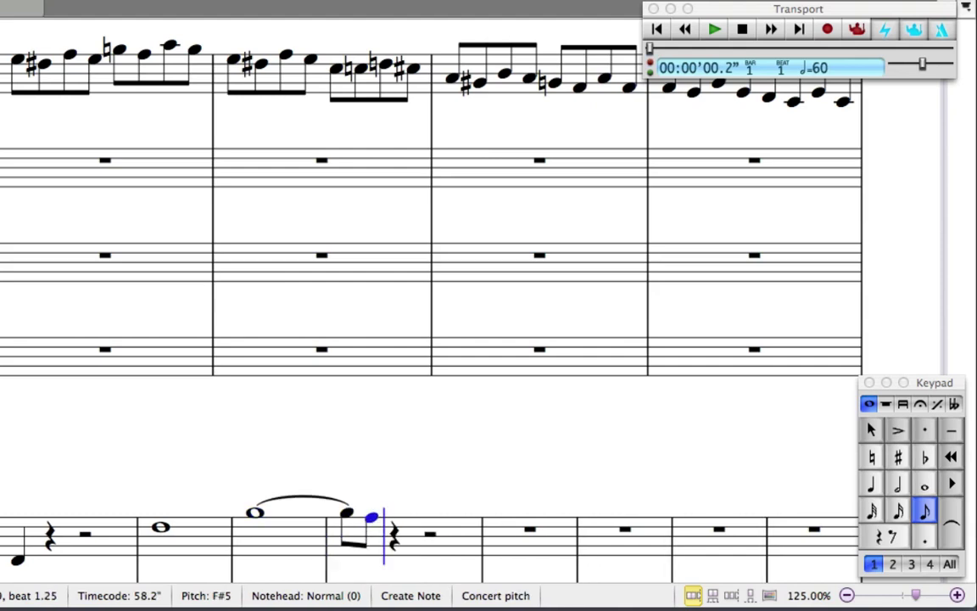
key("KP_Multiply")
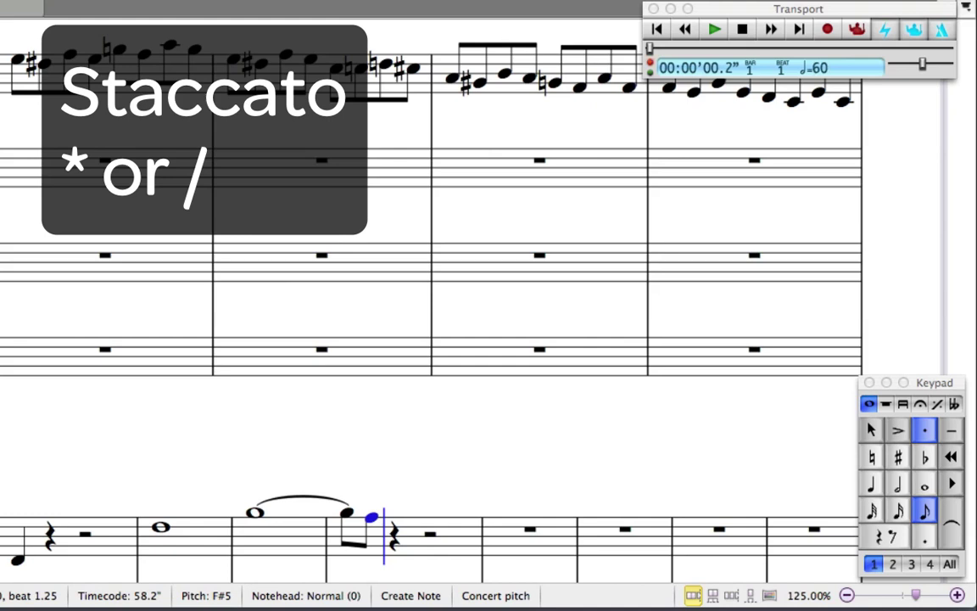
key("e")
key("d")
key("c")
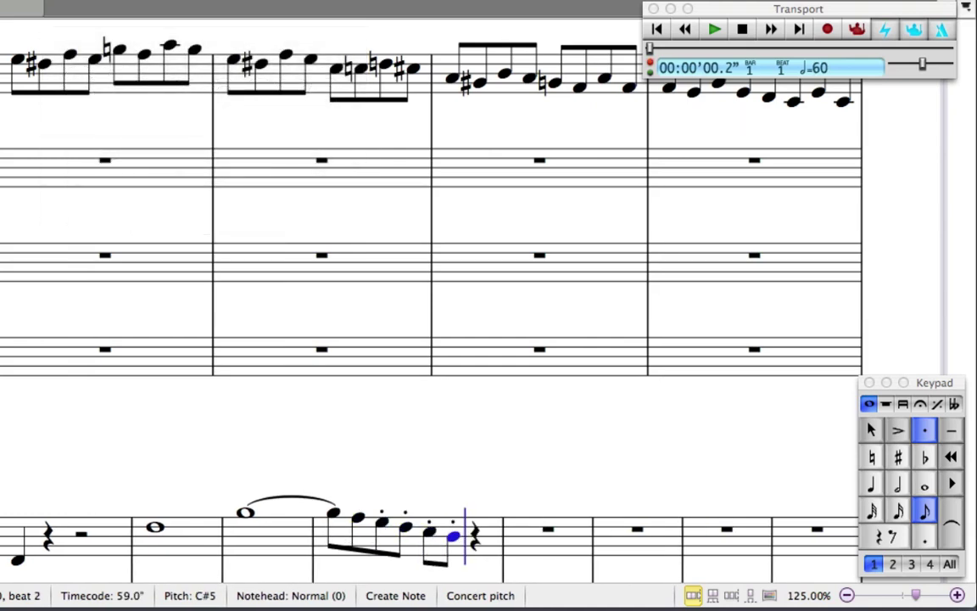
key("b")
key("a")
key("g")
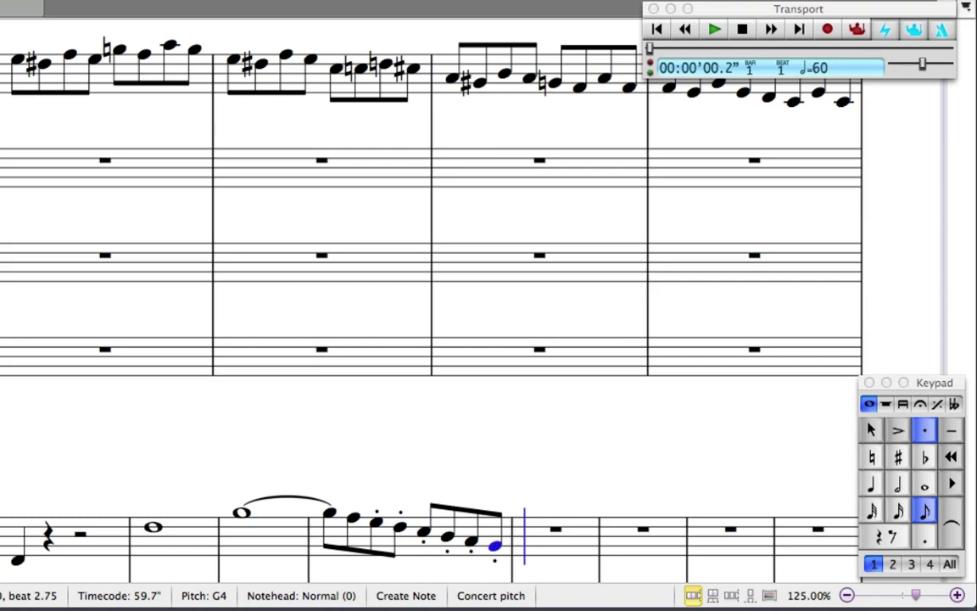
- Without staccato, fill Violin 1 bar 31 with quarter notes F and G and a half rest, and finish note entry
key("KP_Decimal")
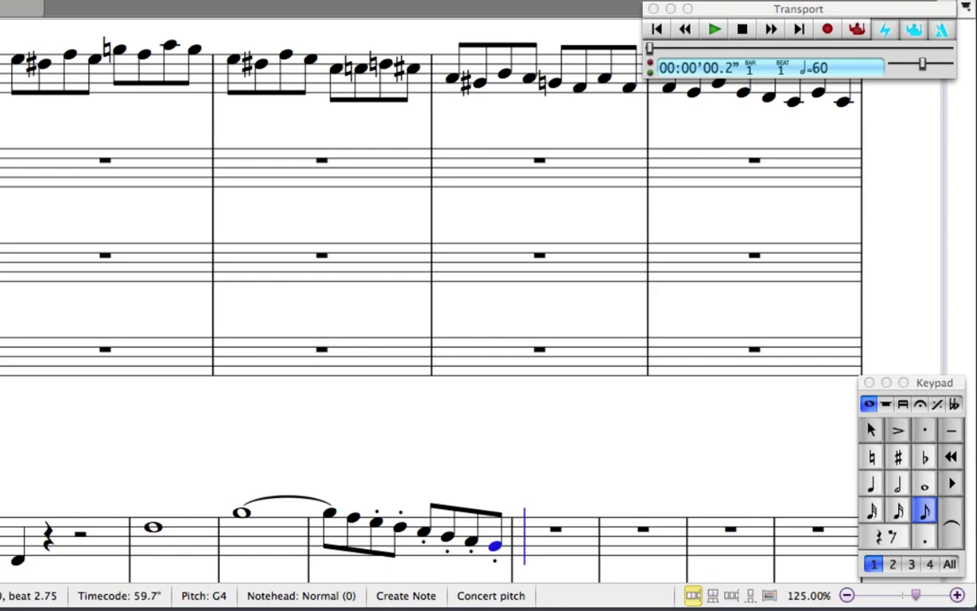
key("KP_4")
key("f")
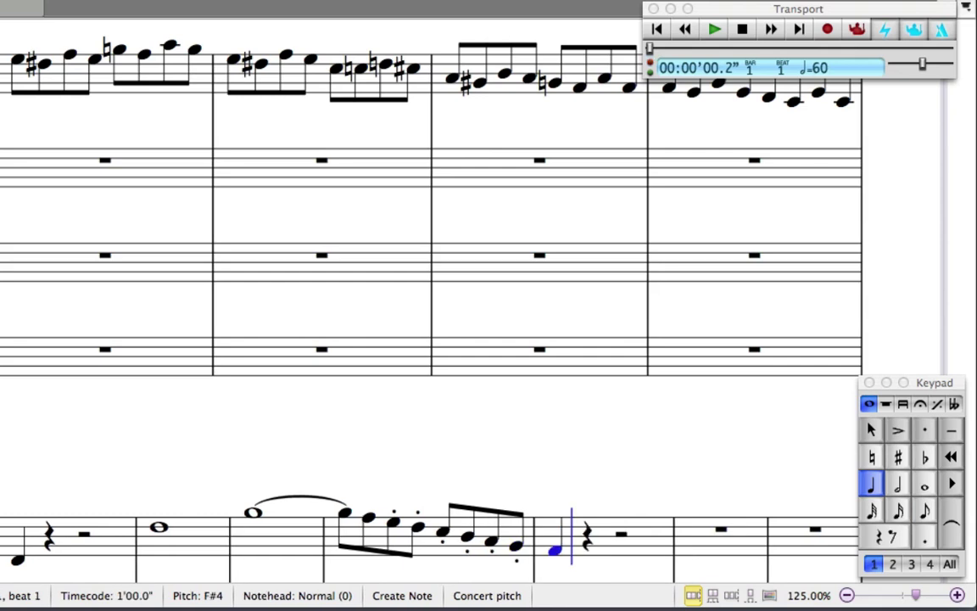
key("g")
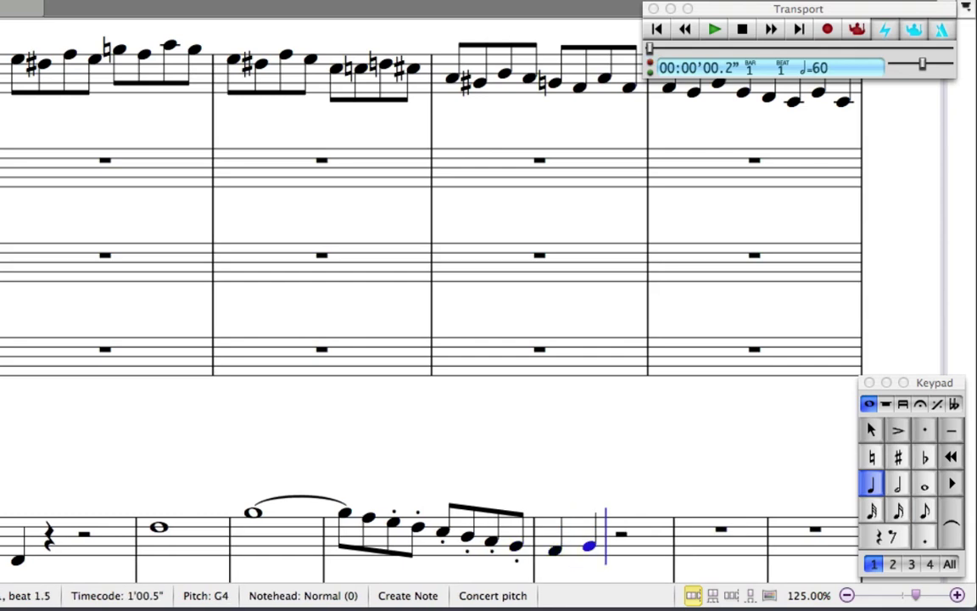
key("KP_5")
key("KP_0")
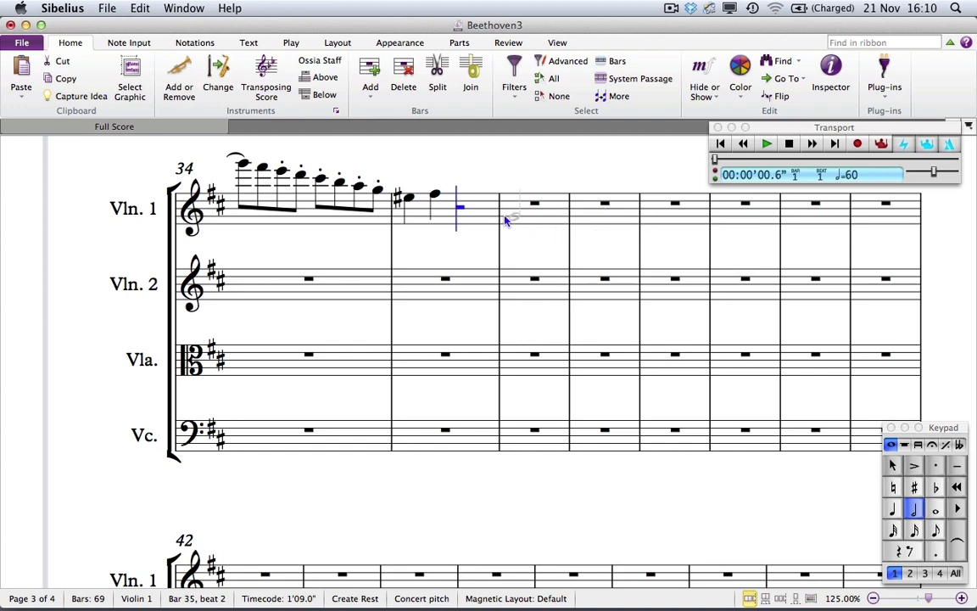
key("Escape")
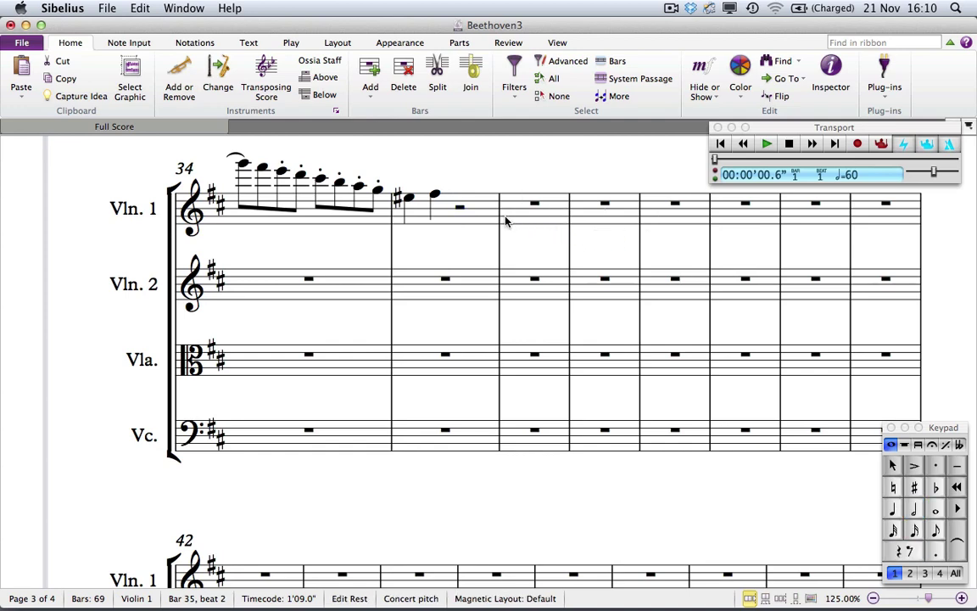
key("Escape")
- Respell the C natural in Violin 1 bar 24 enharmonically
key("Page_Up")
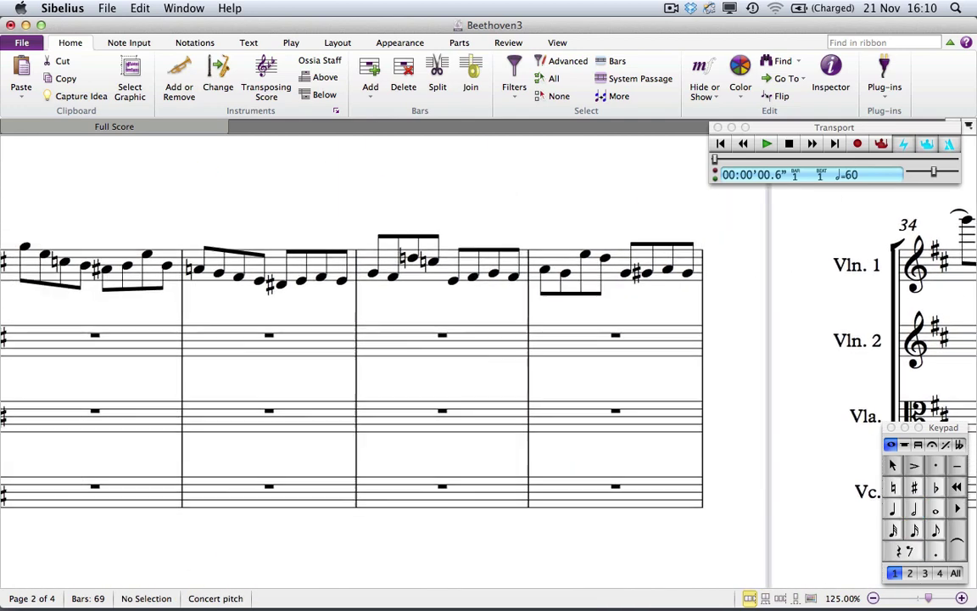
scroll(424, 329, "down", 5)
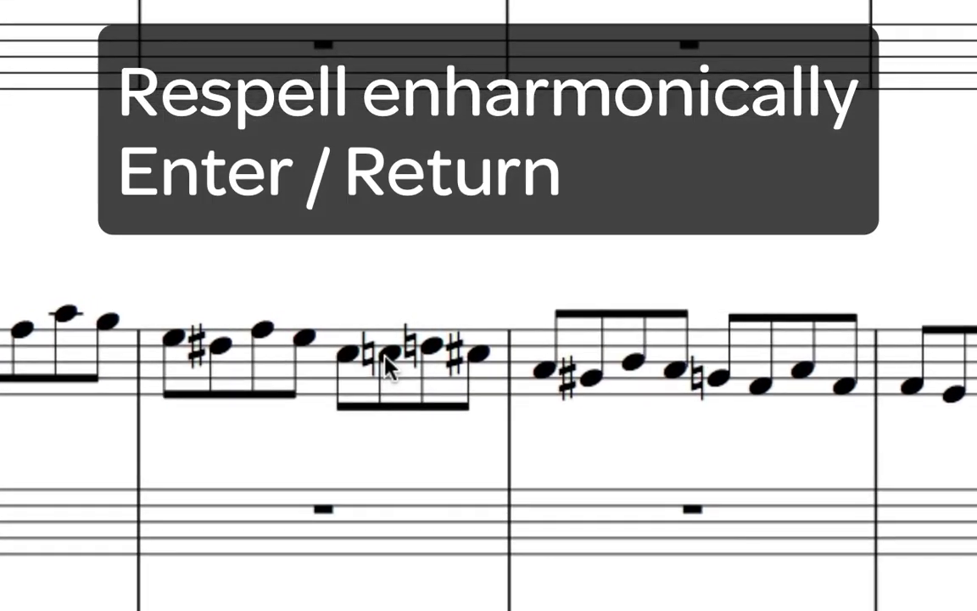
left_click(384, 357)
key("Return")
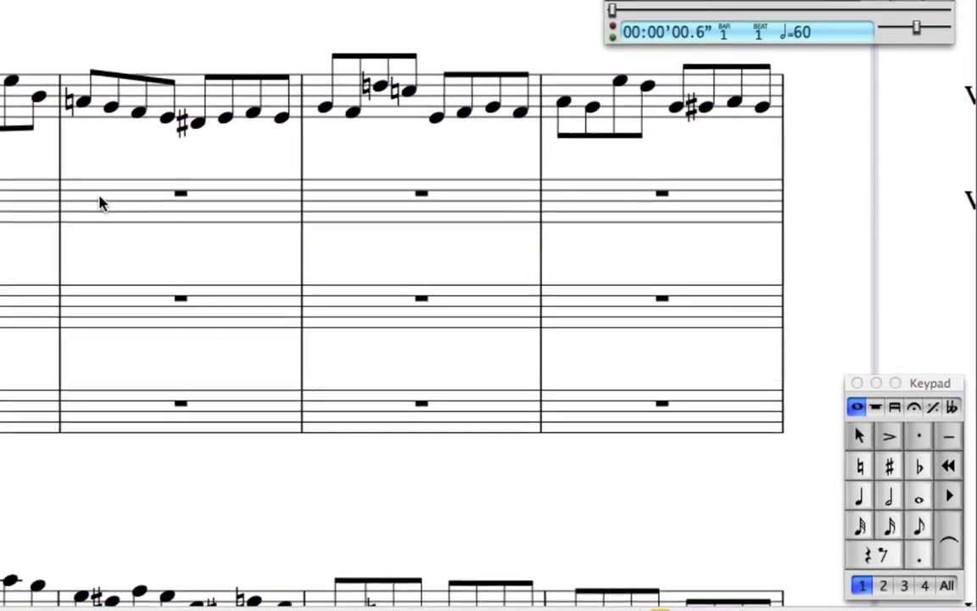
- Start note entry at Violin 2 bar 20 and enter a half rest, a quarter rest and a quarter-note E
left_click(72, 192)
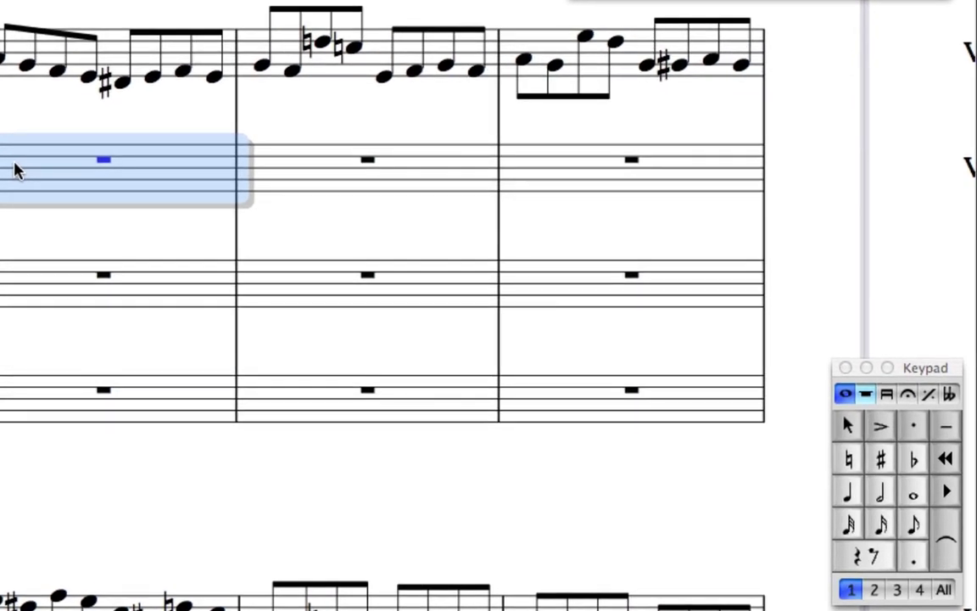
key("n")
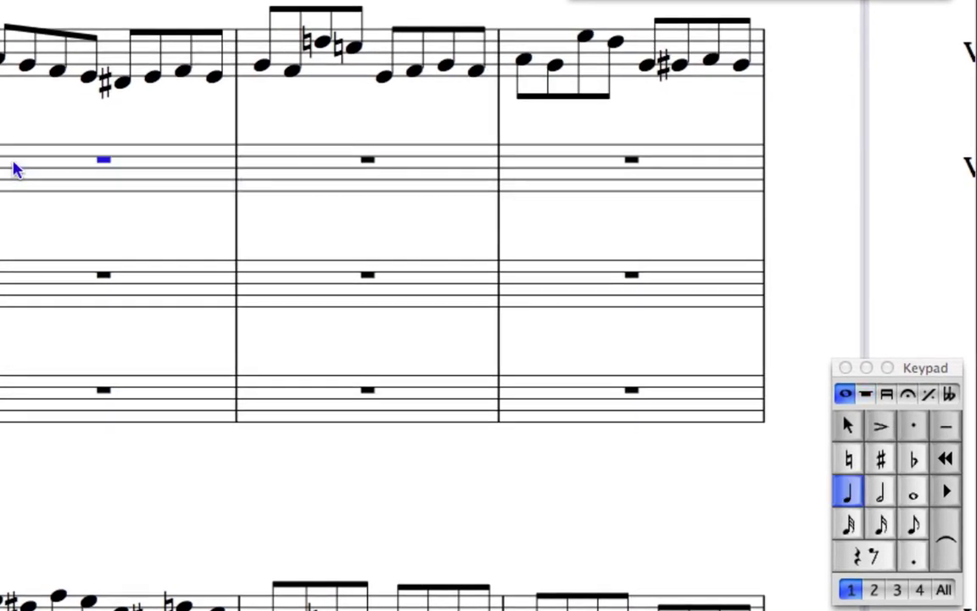
key("5")
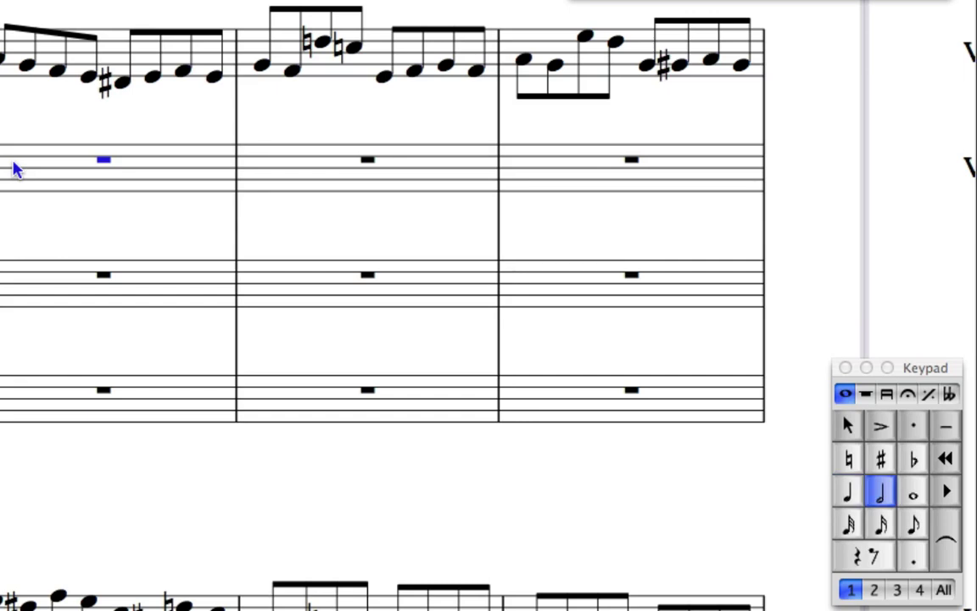
key("0")
key("4")
key("0")
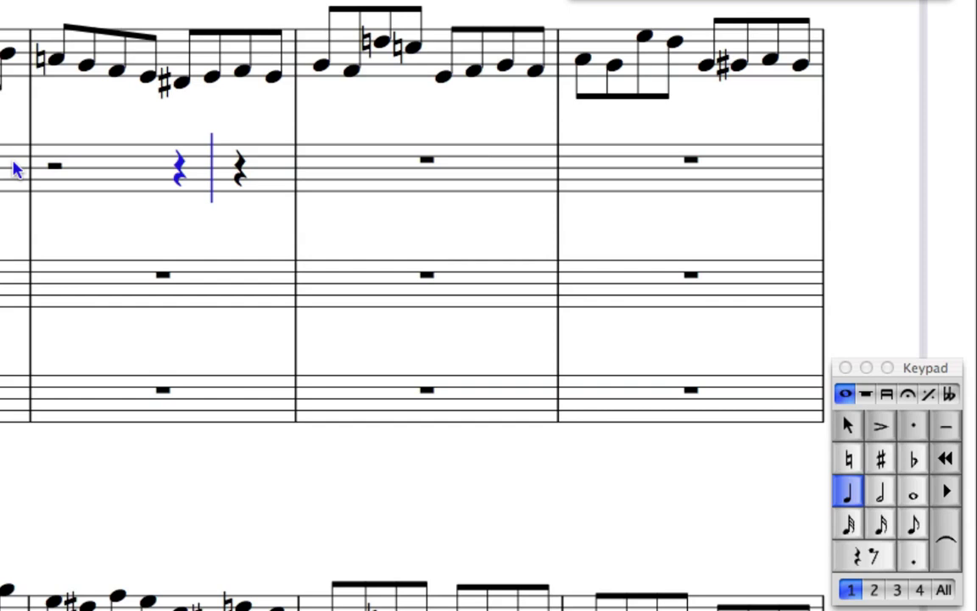
key("e")
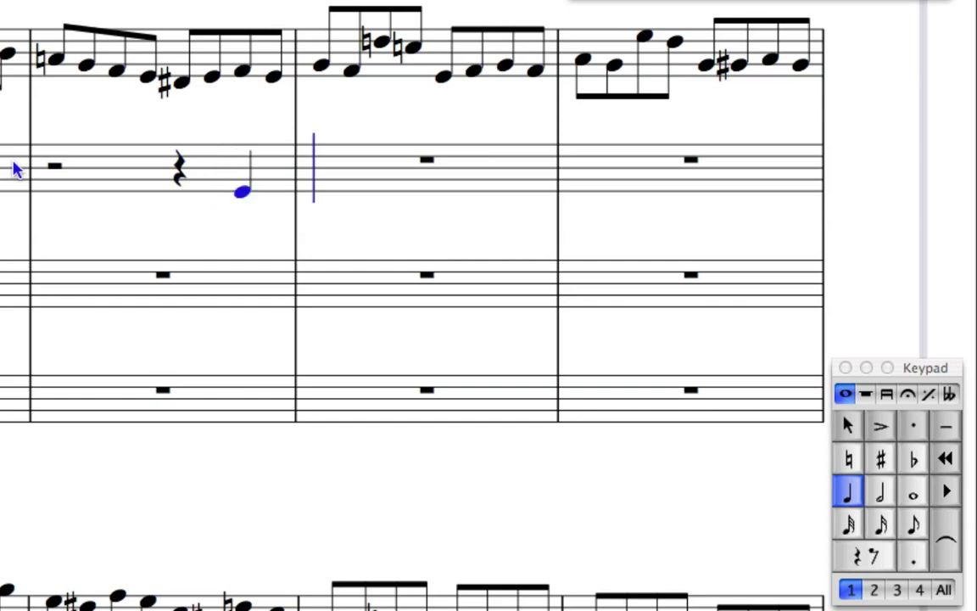
- Tie the Violin 2 E into bar 21 and fill that bar with quarter notes E and F, a quarter rest and another F
key("KP_Enter")
key("e")
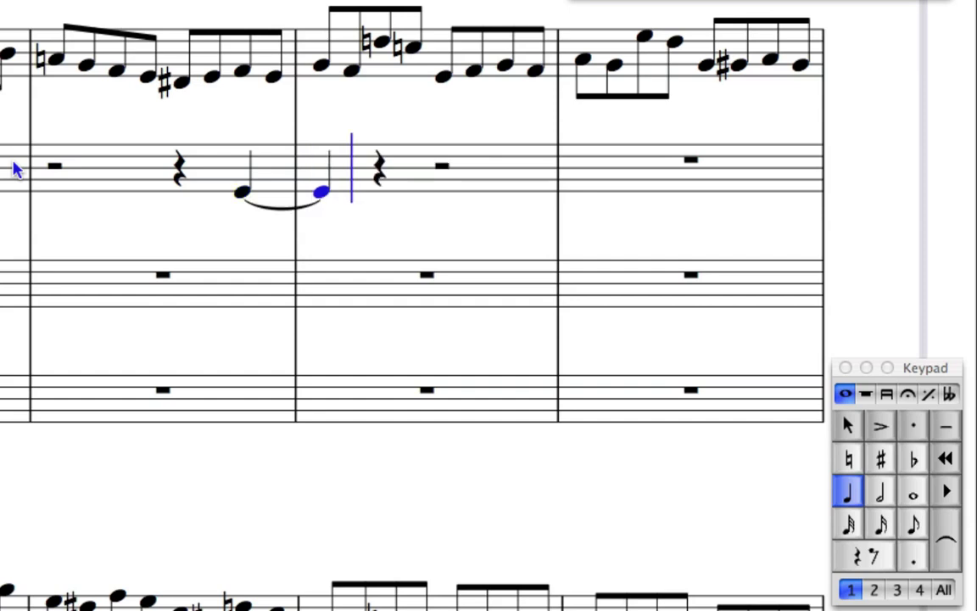
key("f")
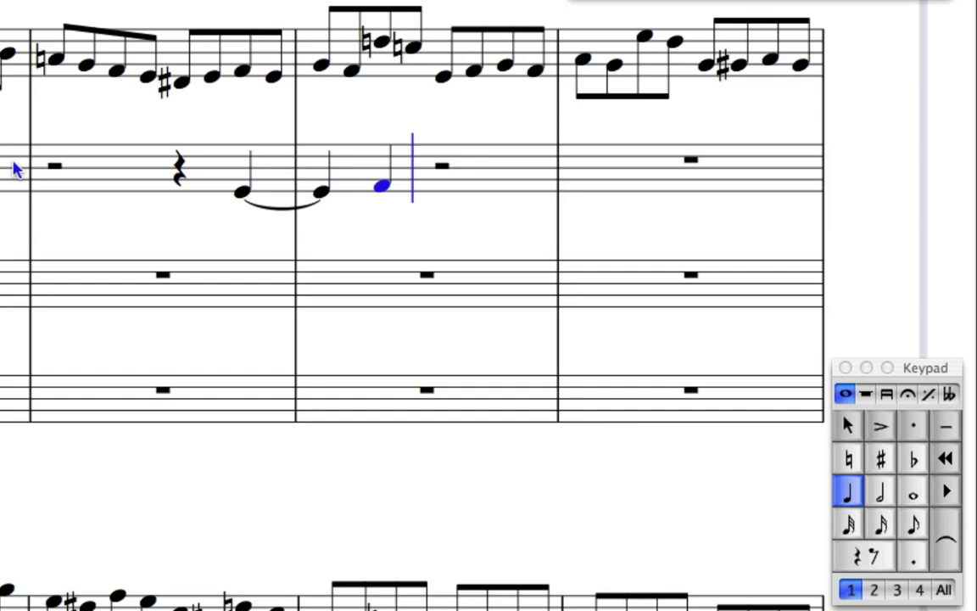
key("0")
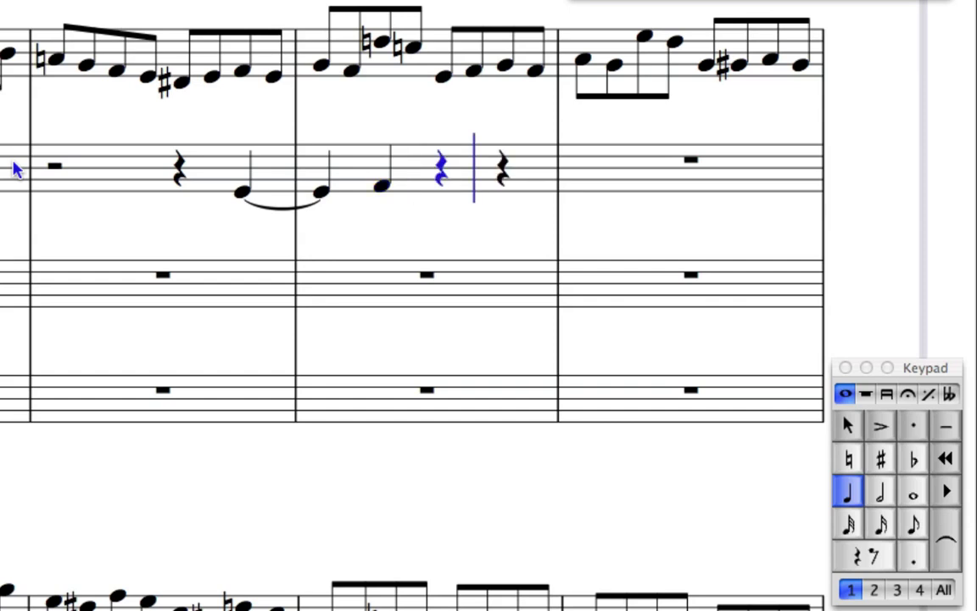
key("f")
- Tie the Violin 2 F into bar 22 and fill that bar with quarter notes F and G, a quarter rest and G sharp
key("KP_Enter")
key("f")
key("g")
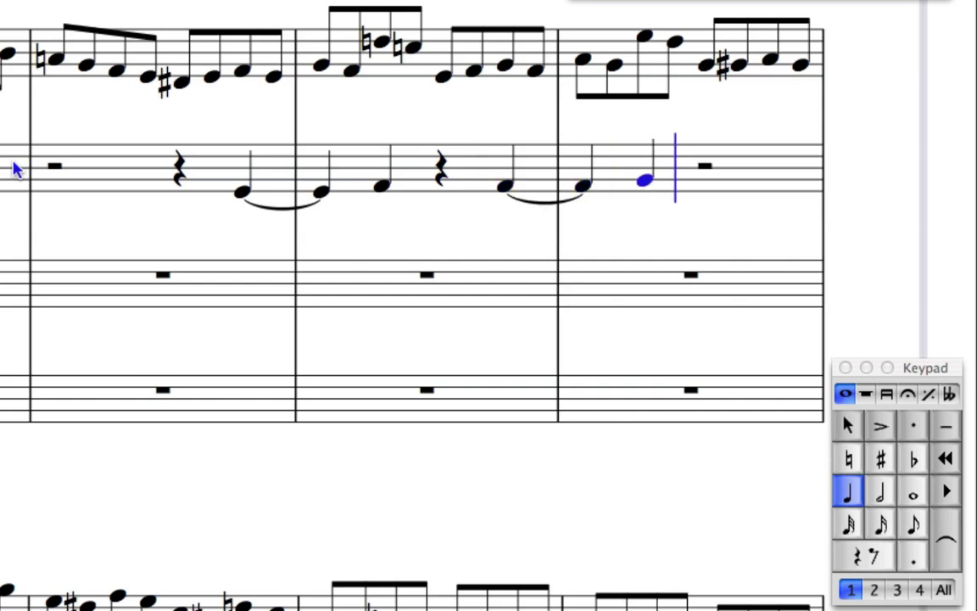
key("0")
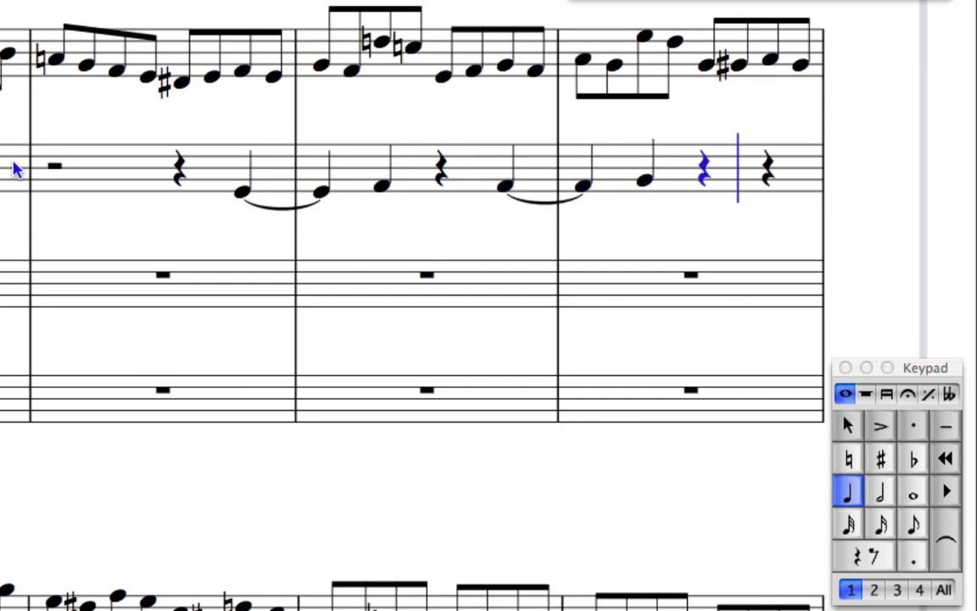
key("KP_8")
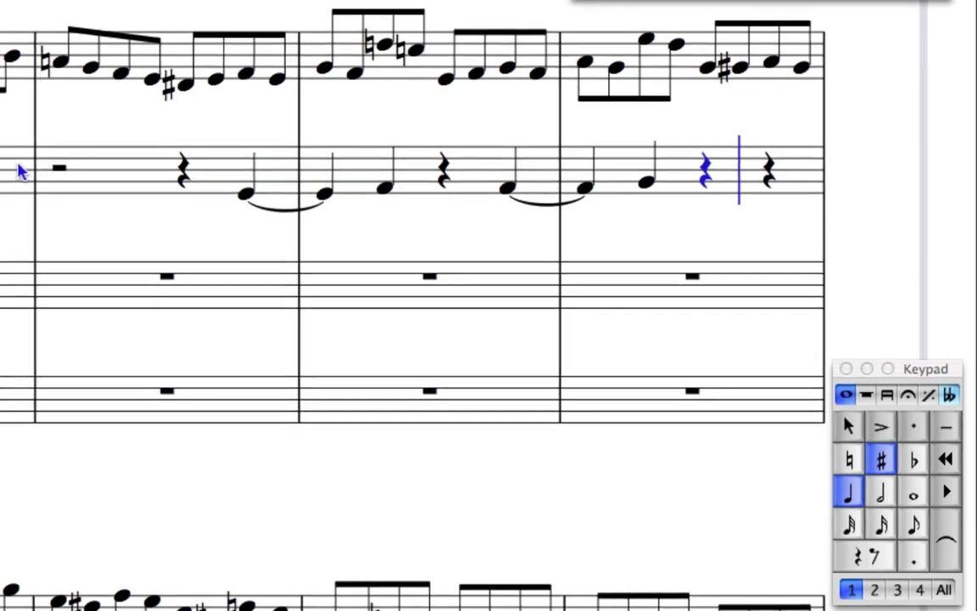
key("g")
- Tie the Violin 2 G sharp into bar 23, add a dotted half-note A, and tie it to a half-note A in bar 24
key("KP_Enter")
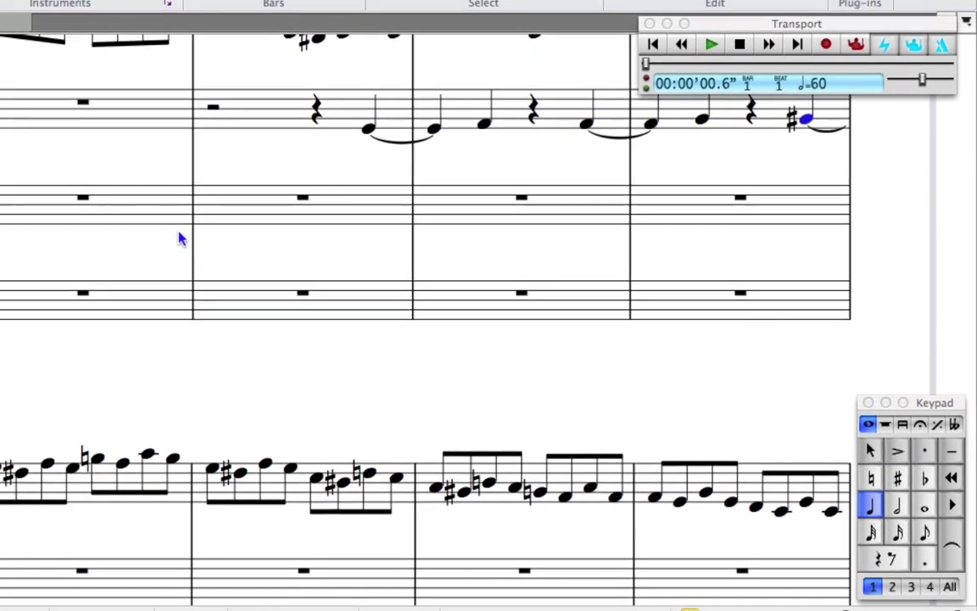
key("g")
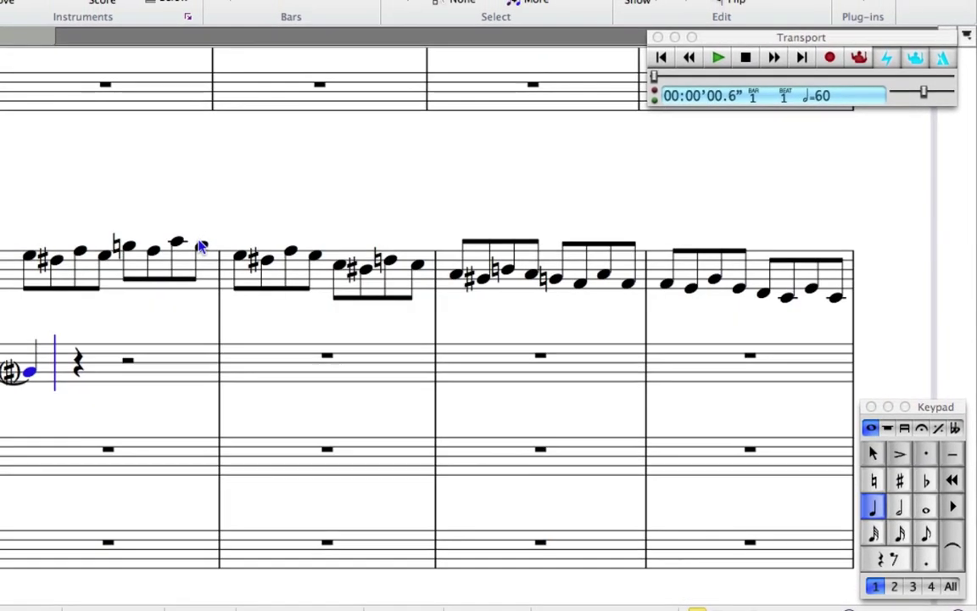
key("KP_5")
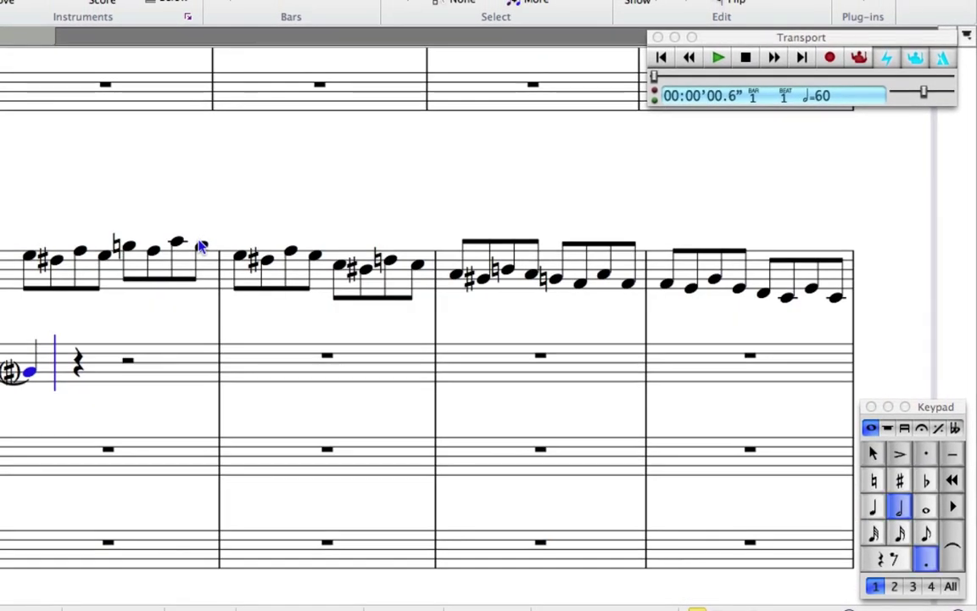
key("KP_Decimal")
key("g")
key("KP_Decimal")
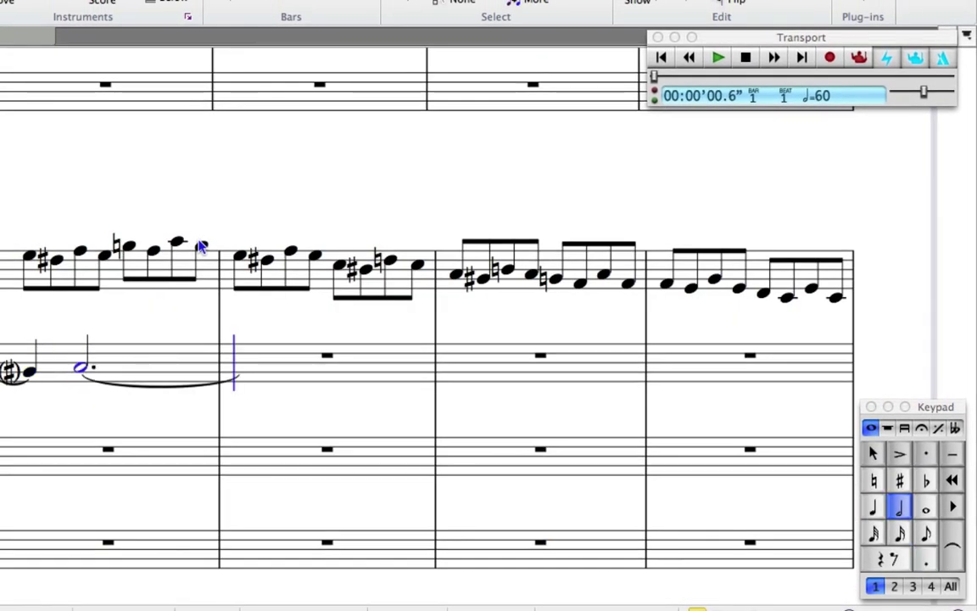
key("g")
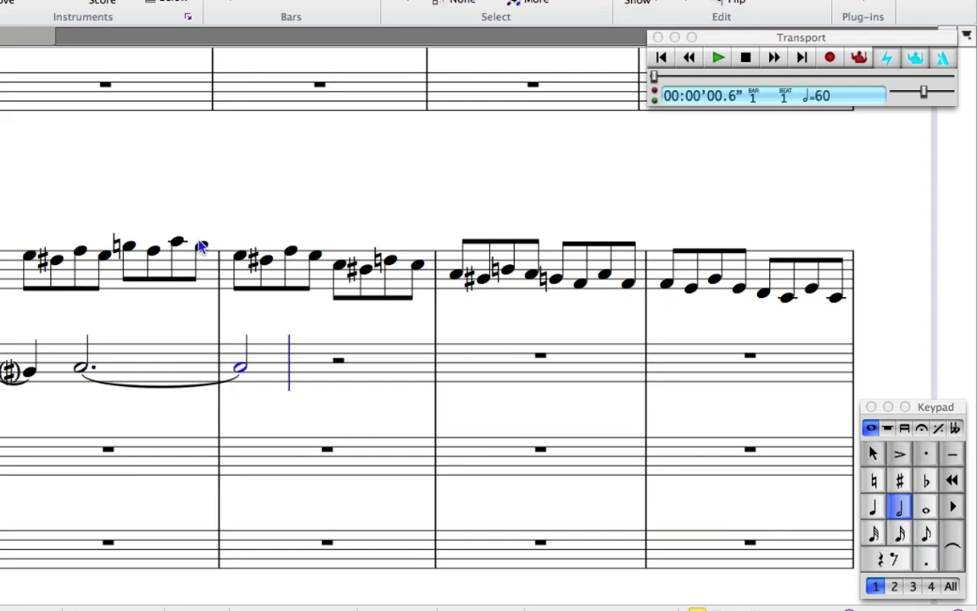
- Begin Violin 2 bar 30 with eighth notes low A and E, raising the E an octave
key("f")
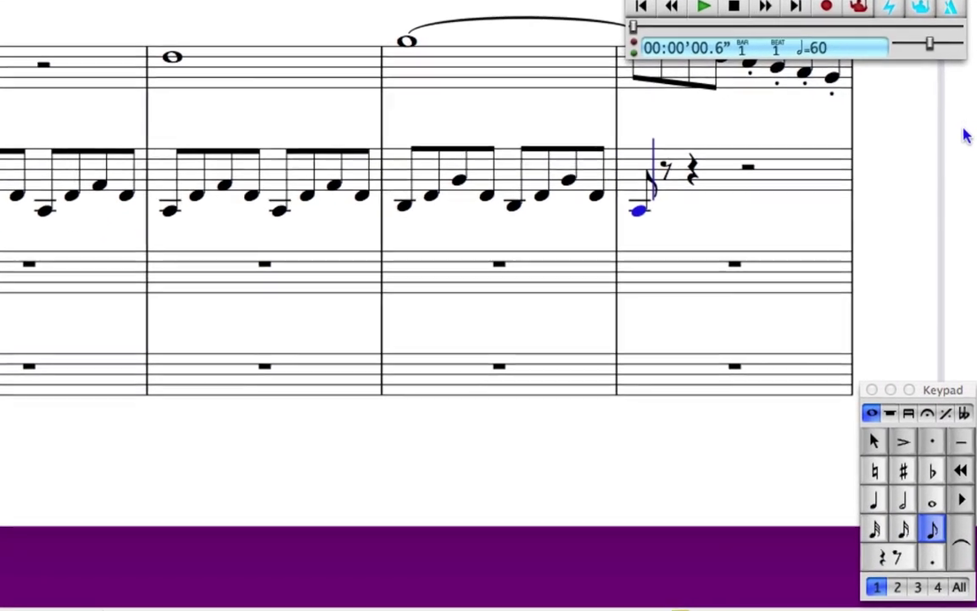
key("g")
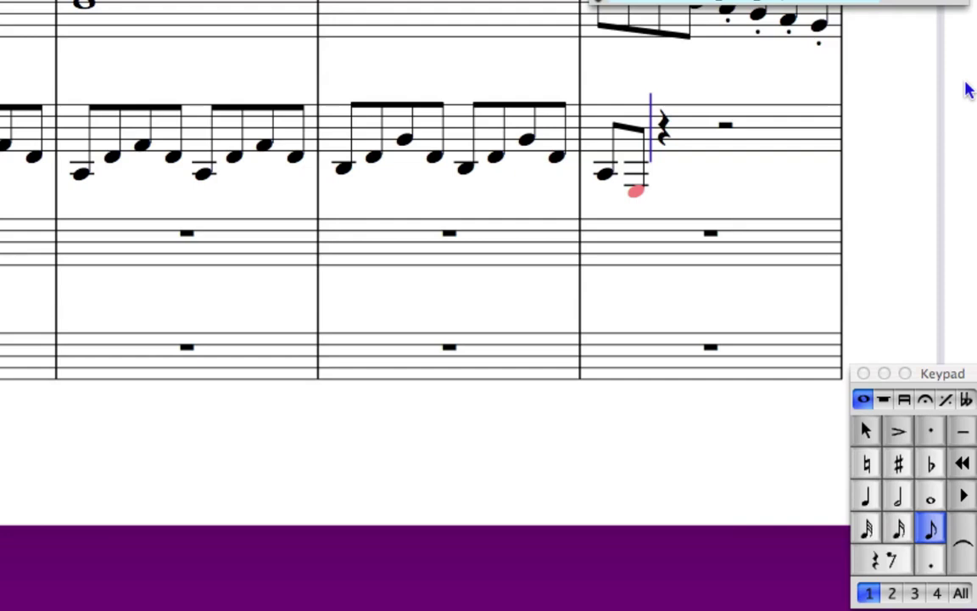
key("super+Up")
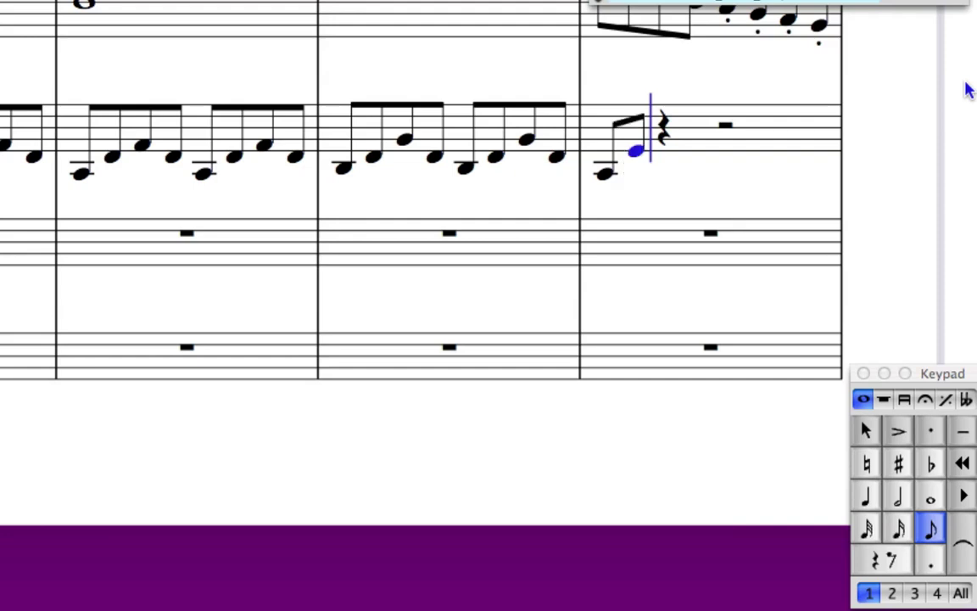
- Shift the newly entered E up by octaves and back down to the staff's lowest line
key("super+Up")
key("super+Up")
key("super+Down")
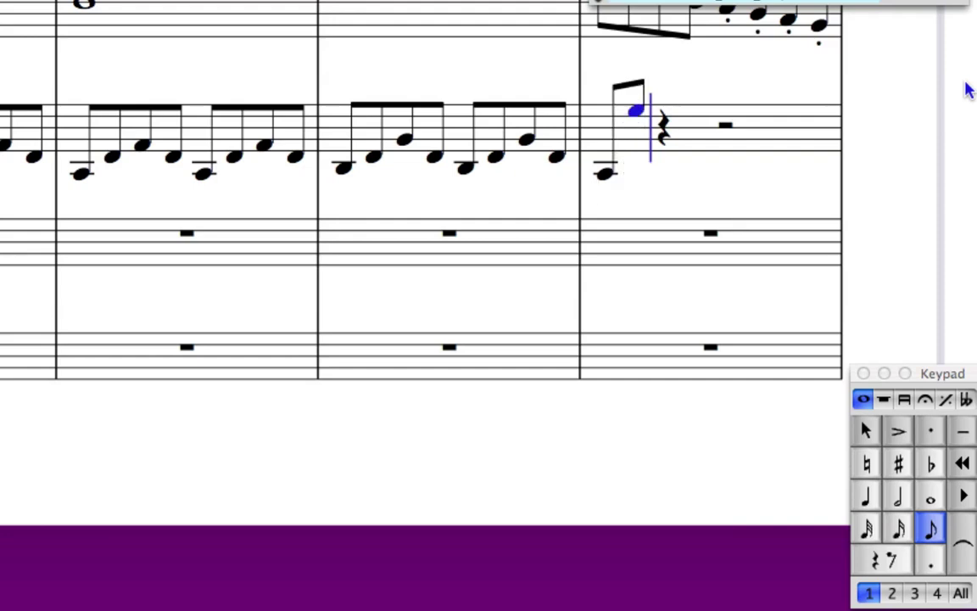
key("super+Down")
key("super+Up")
key("super+Up")
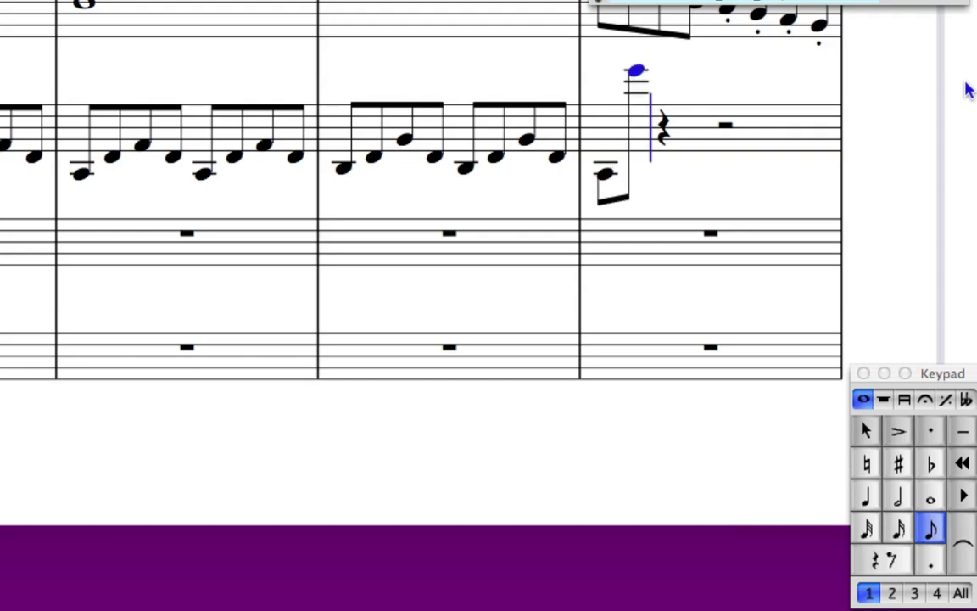
key("super+Down")
key("super+Down")
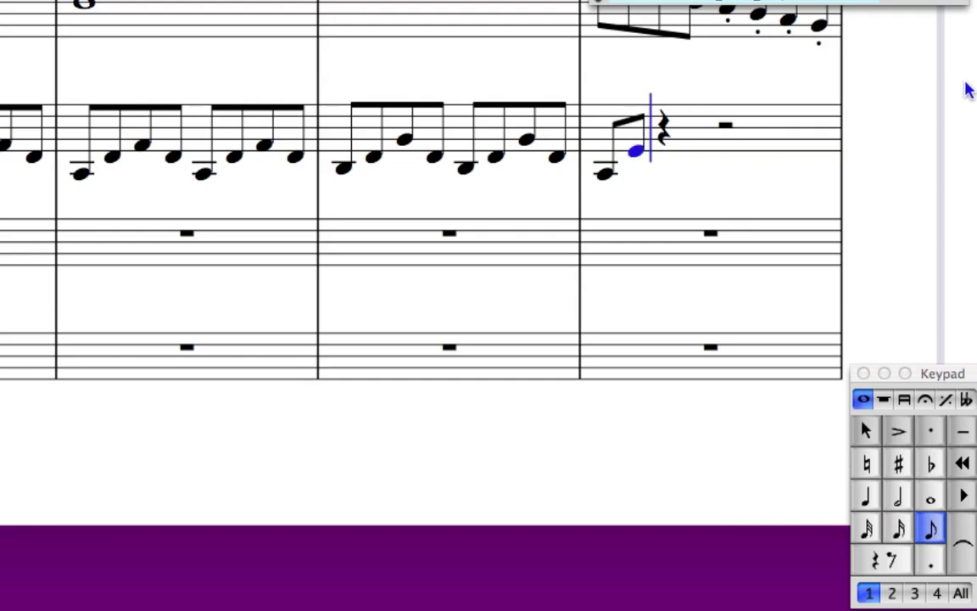
- Continue Violin 2 bar 30 with eighth notes G, E, low A, E an octave higher and G, and finish note entry
key("g")
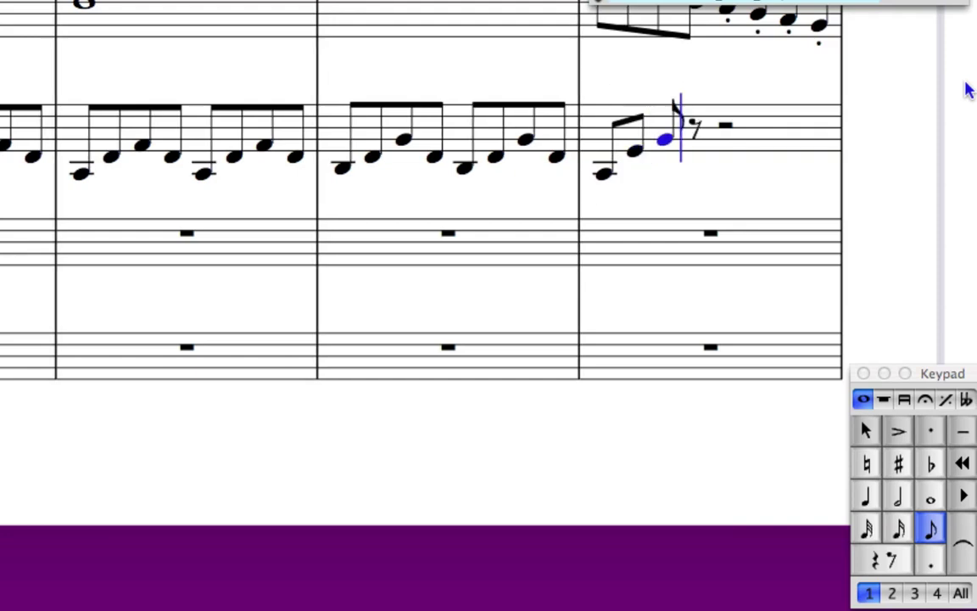
key("e")
key("a")
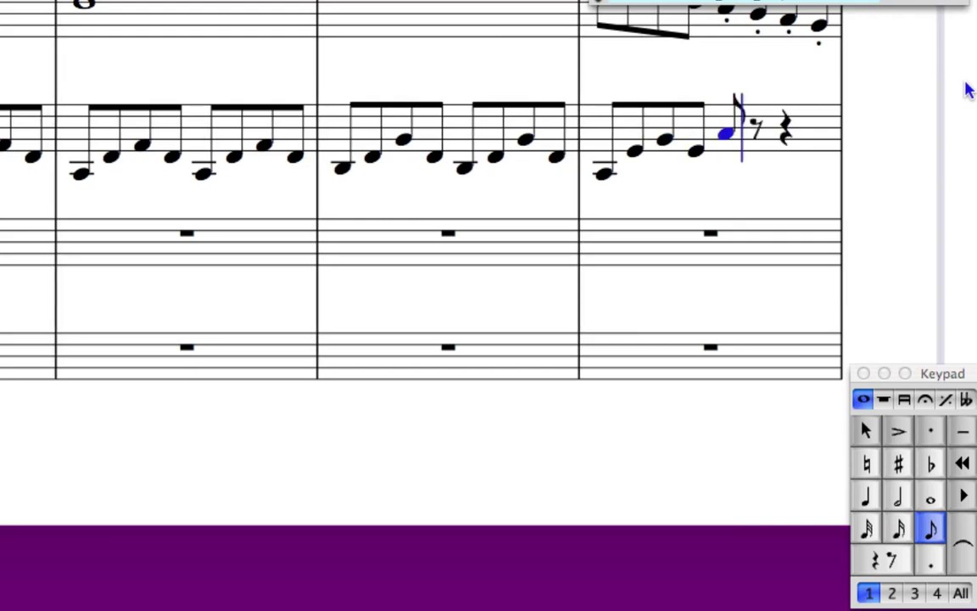
key("super+Down")
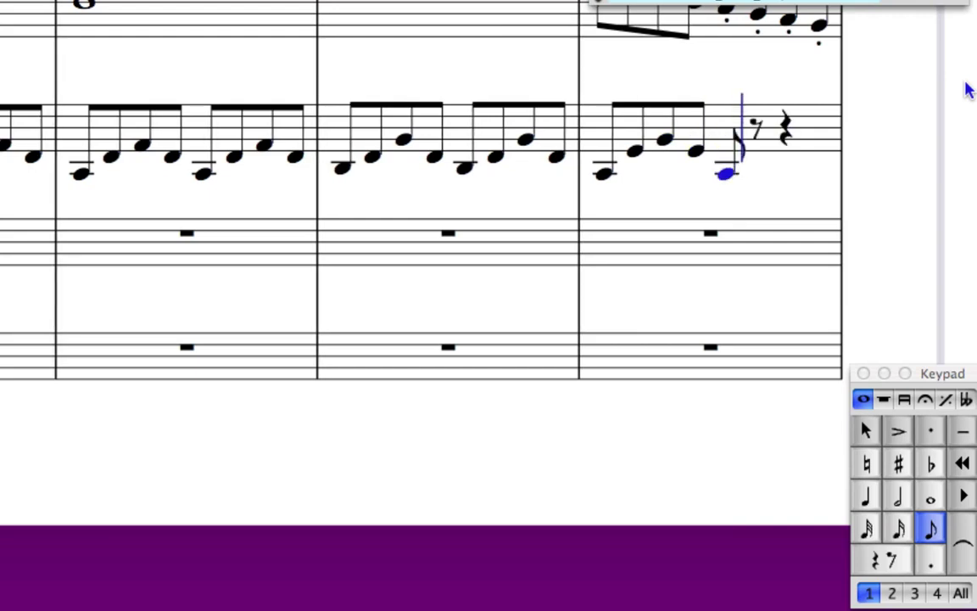
key("e")
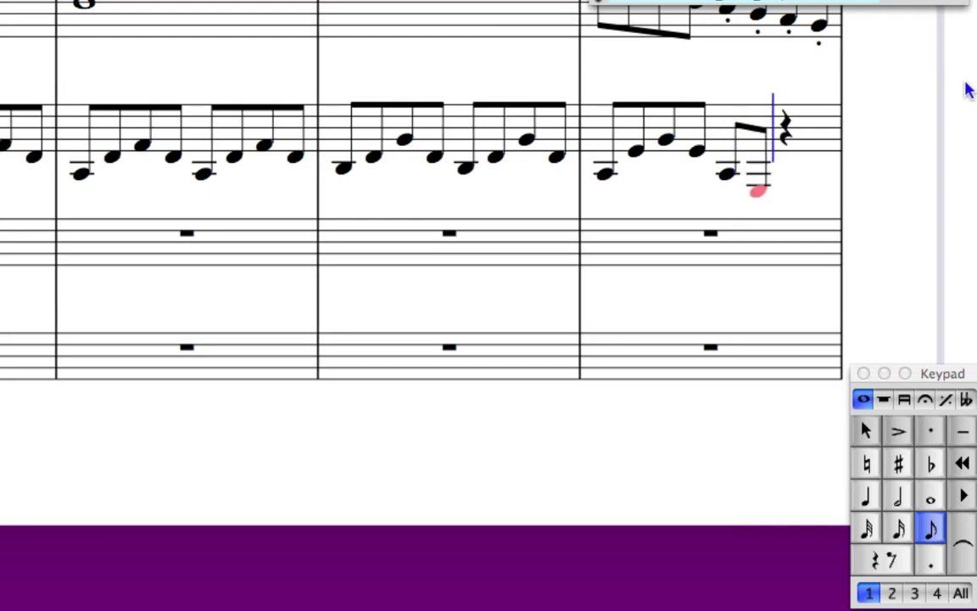
key("super+Up")
key("g")
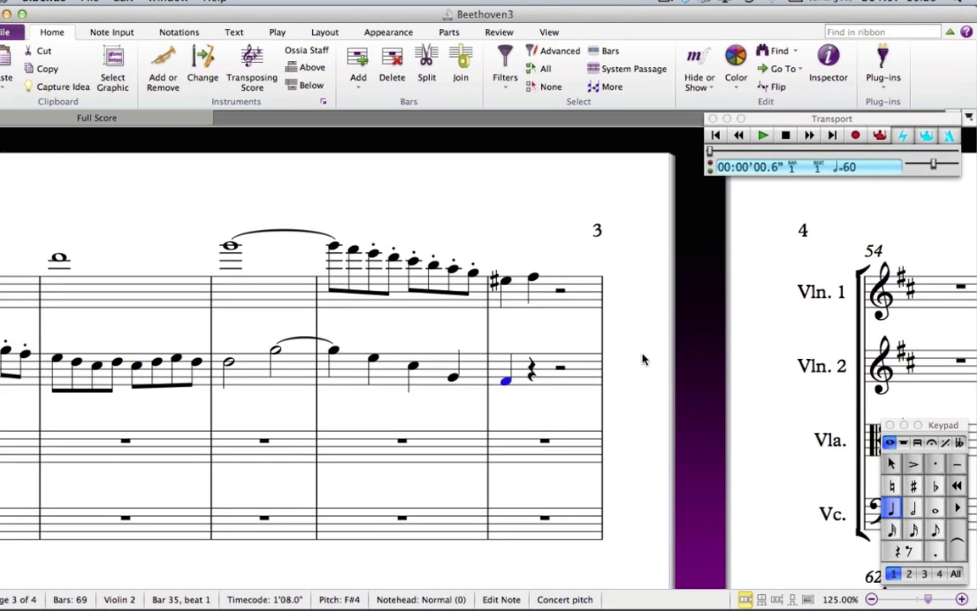
key("Escape")
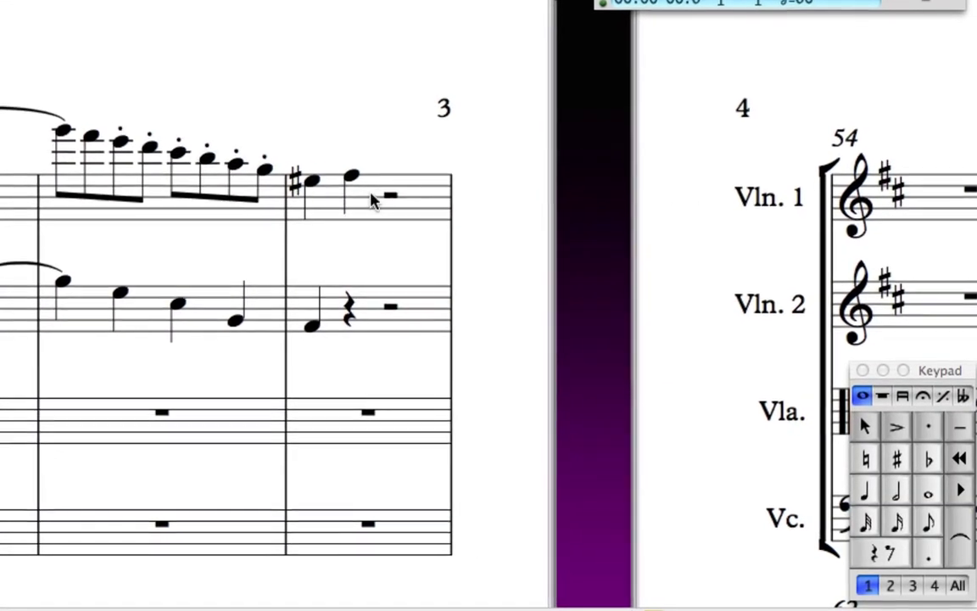
- Change the half rest in Violin 1 bar 35 to a quarter rest and start note entry after it
left_click(379, 193)
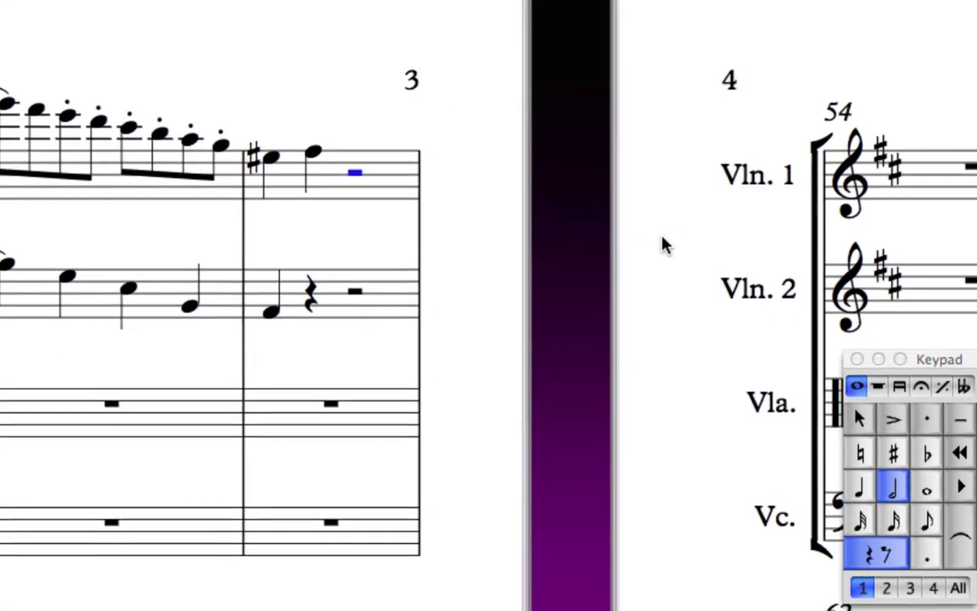
key("4")
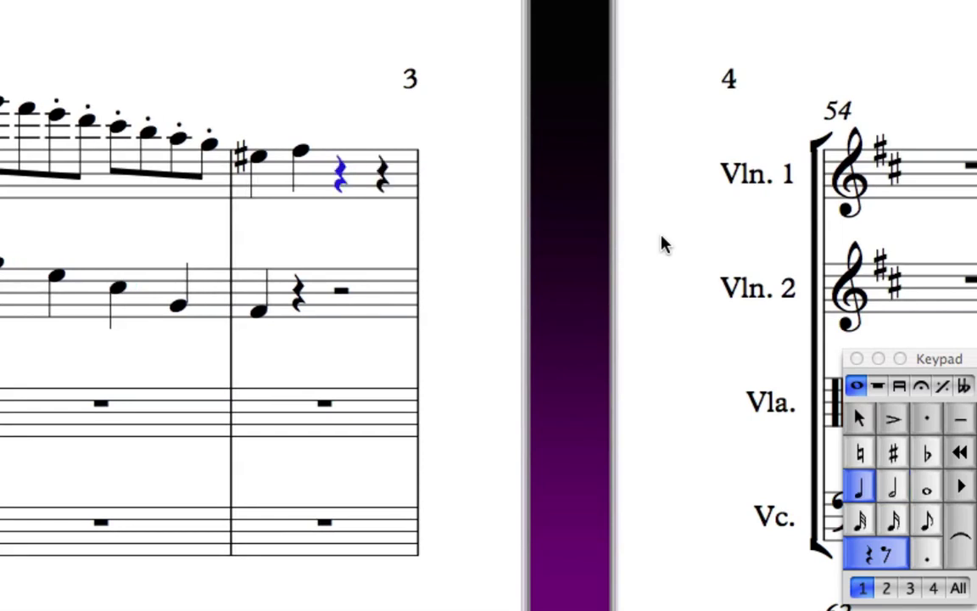
key("n")
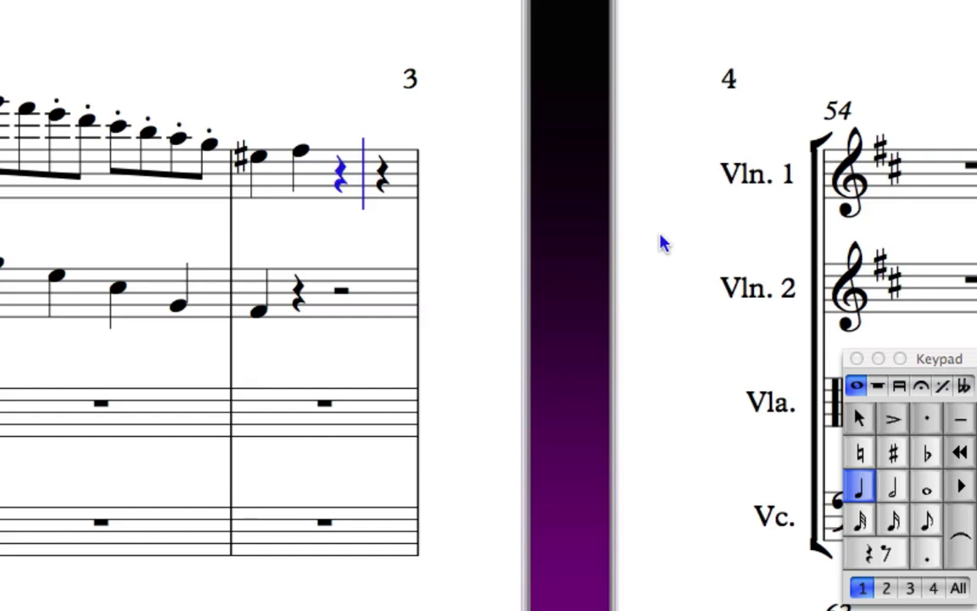
- Fill the last beat of Violin 1 bar 35 with an eighth-note triplet of A, F and D
key("3")
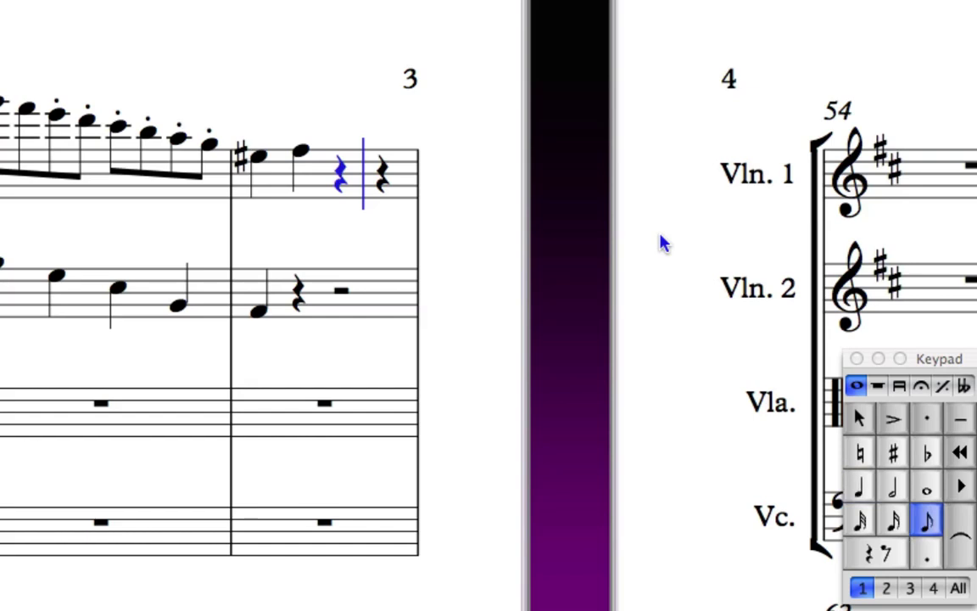
key("a")
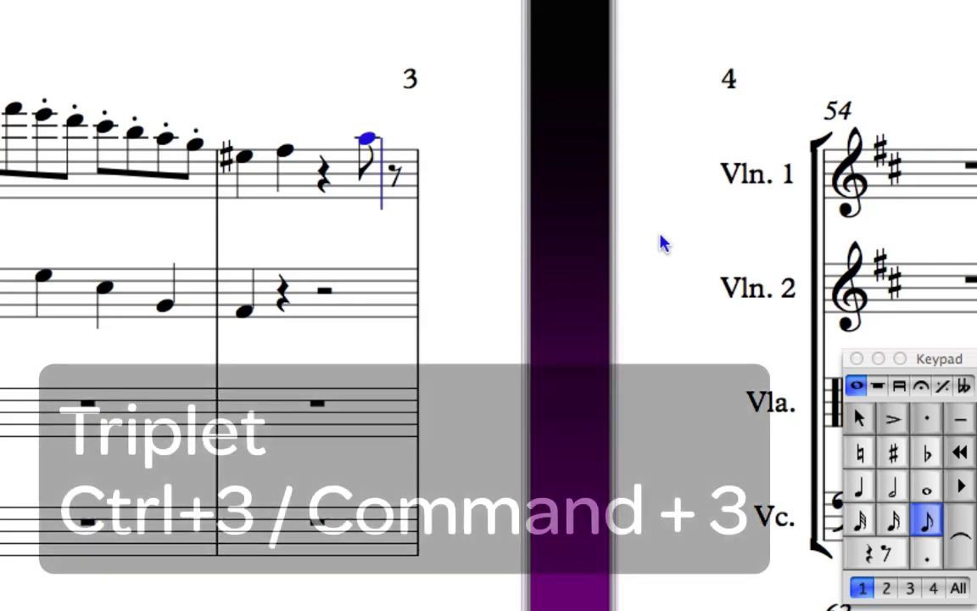
key("super+3")
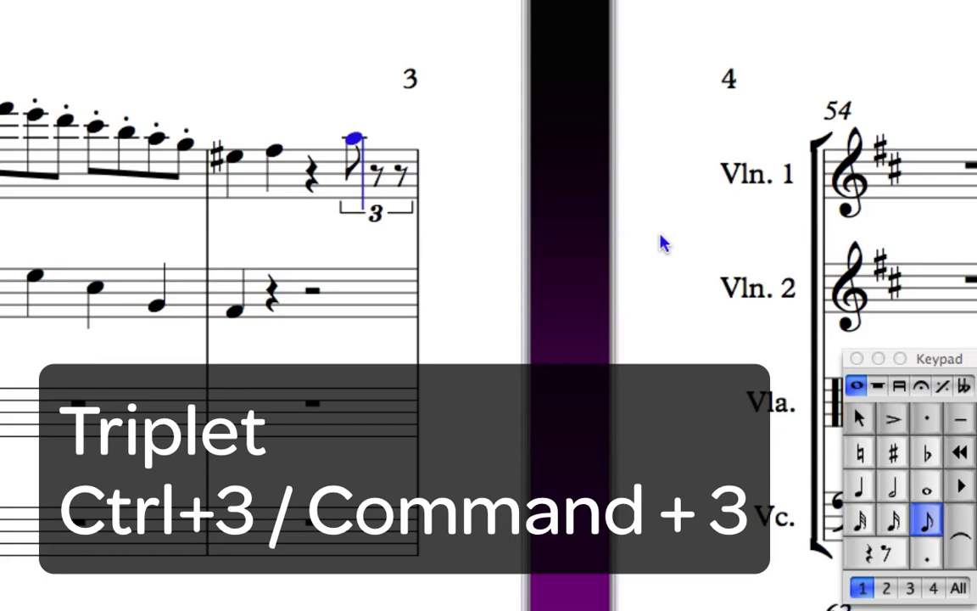
key("f")
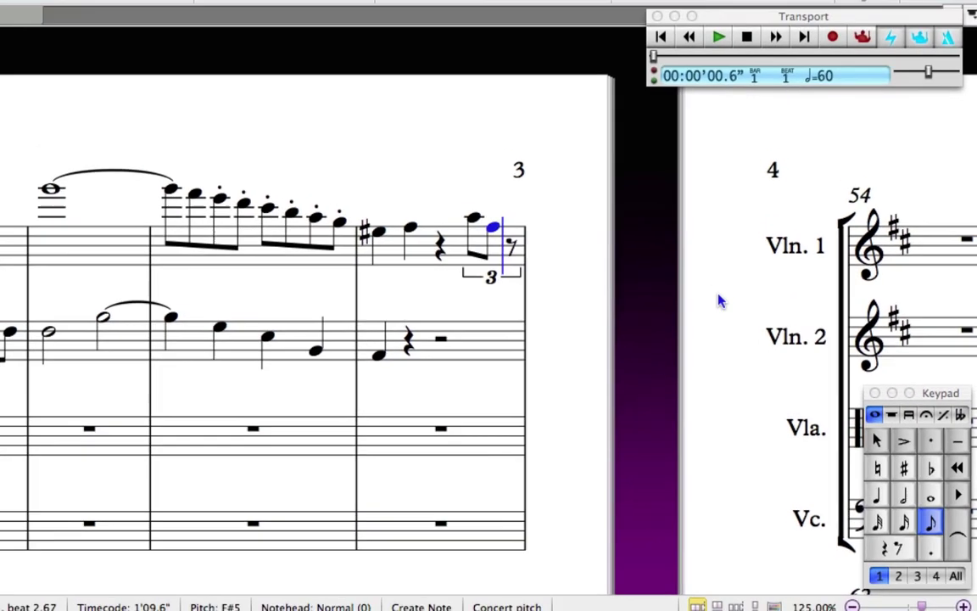
key("d")
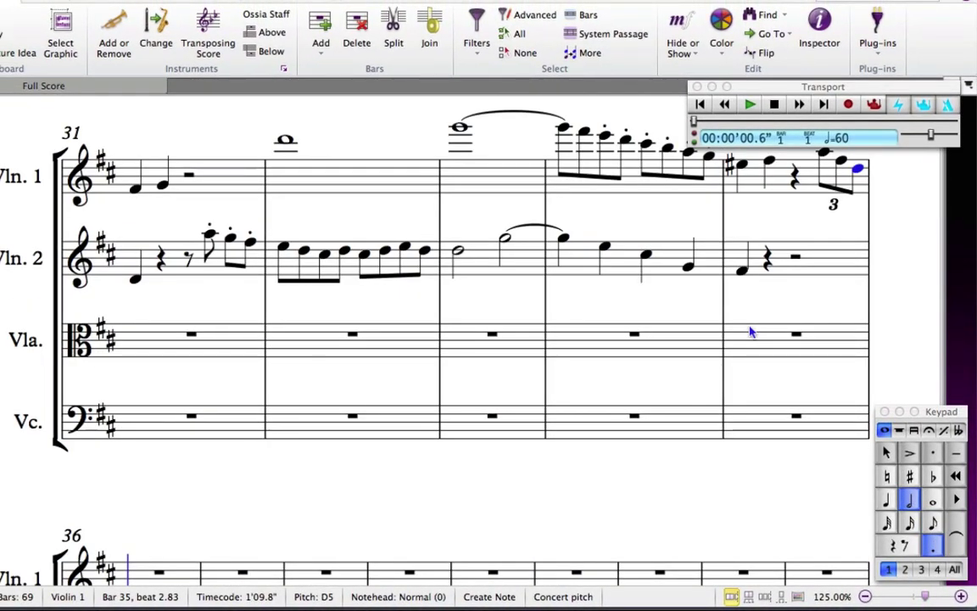
- Fill Violin 1 bar 36 with a dotted half-note A and an eighth-note triplet A, D, F, and start bar 37 with a half-note A
key("a")
key("3")
key("a")
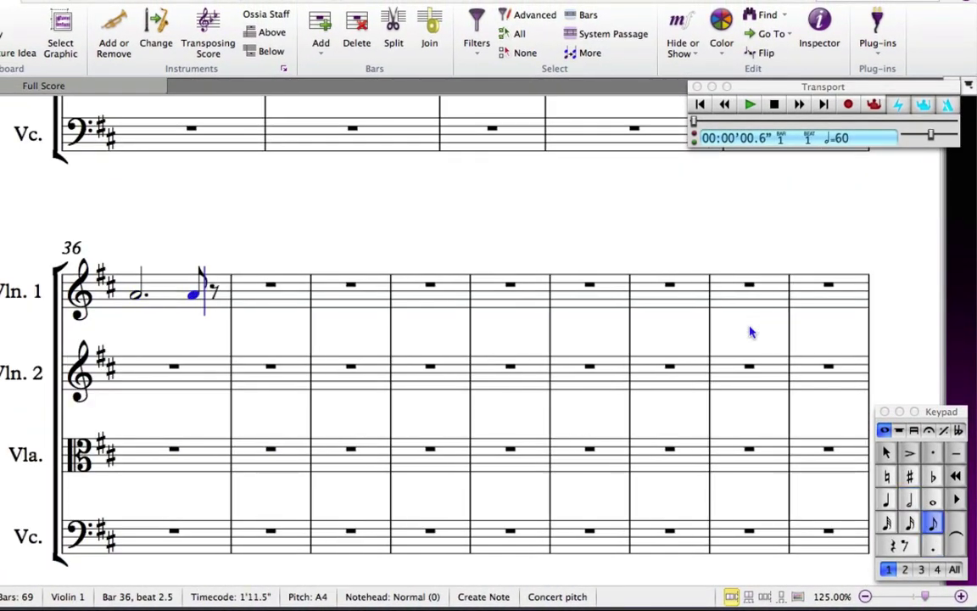
key("super+3")
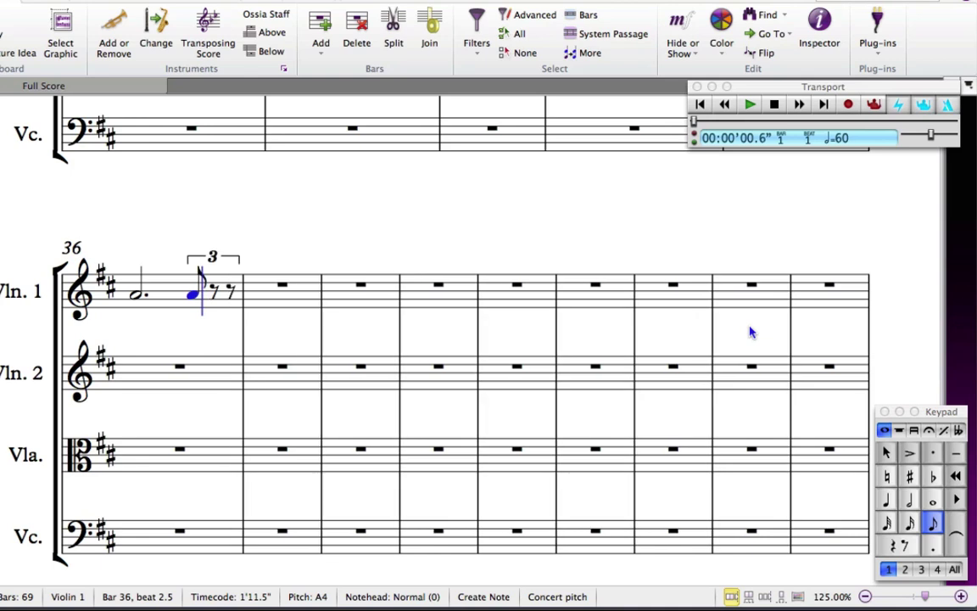
key("d")
key("f")
key("4")
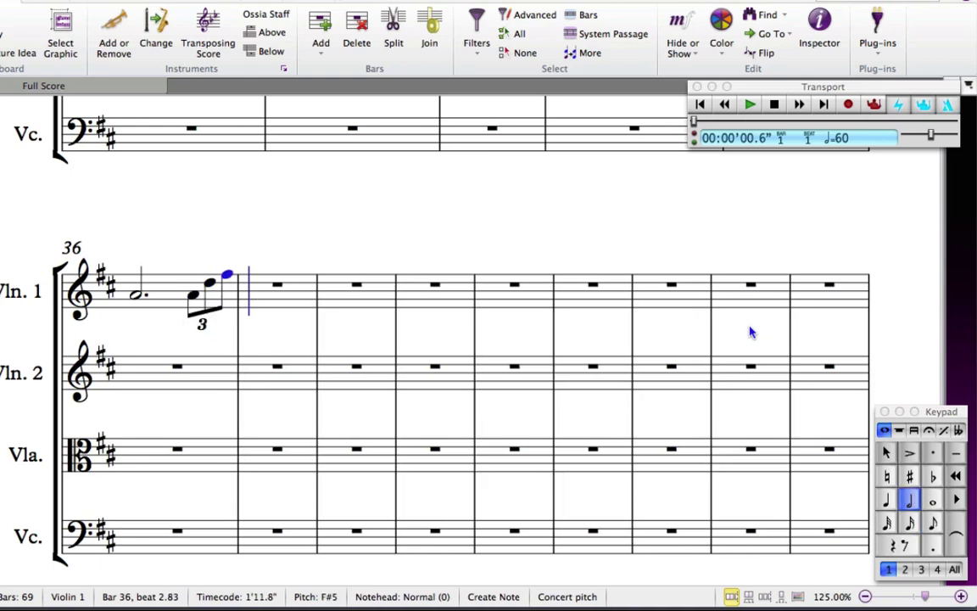
key("a")
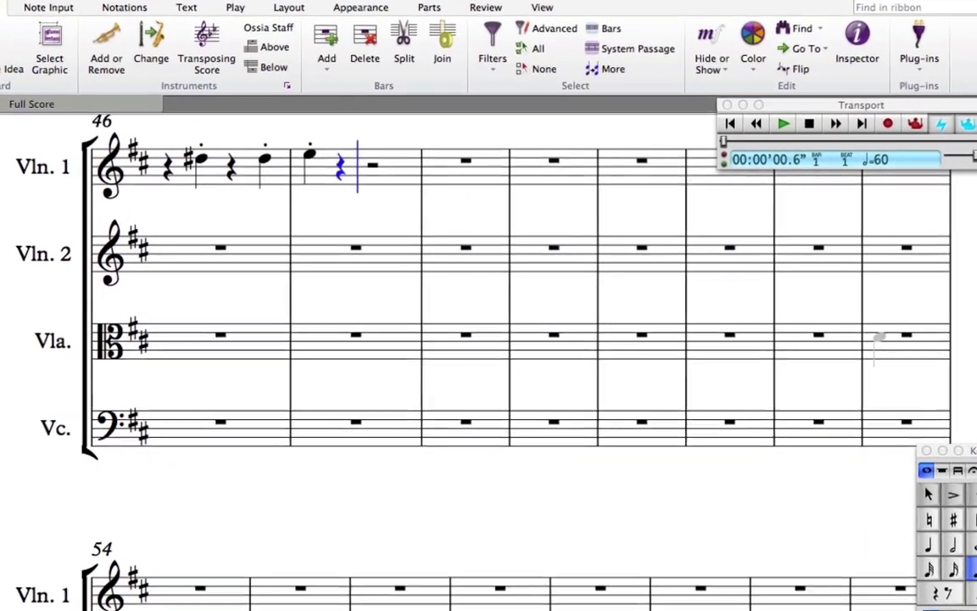
- Enter an eighth-note C natural on beat 3 of Violin 1 bar 47, raise it an octave, and make it a triplet with sticky tuplets on
key("c")
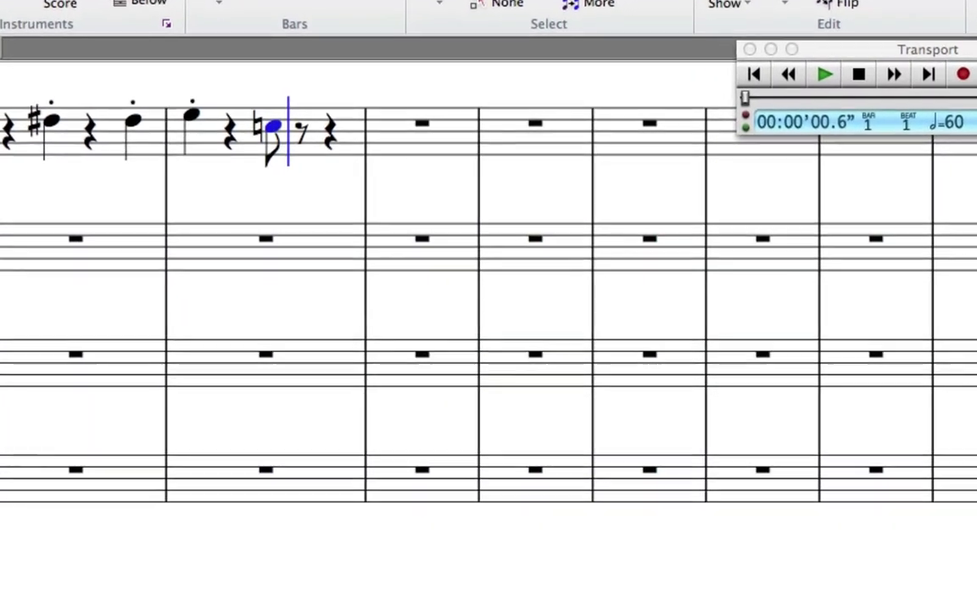
key("ctrl+Up")
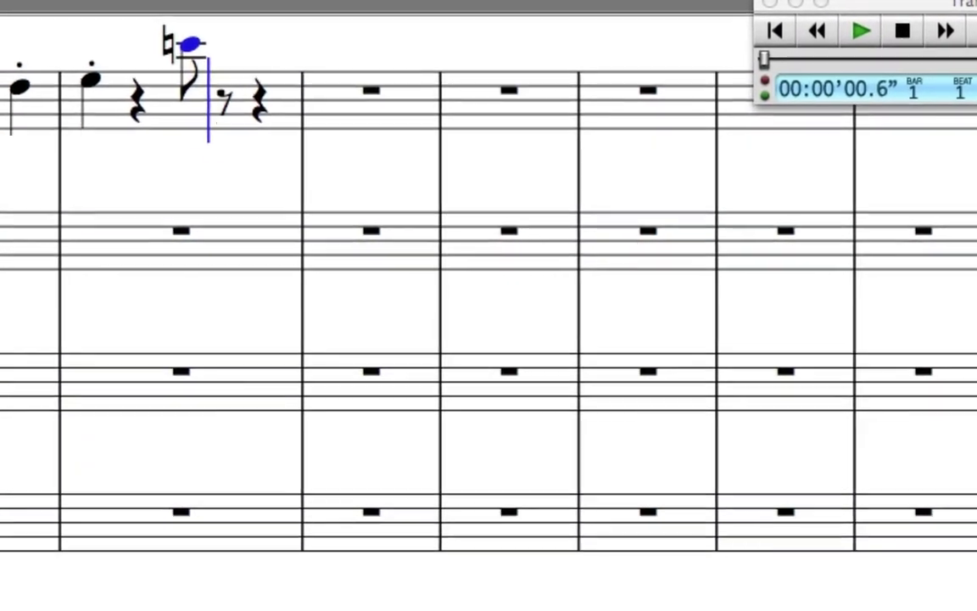
key("ctrl+3")
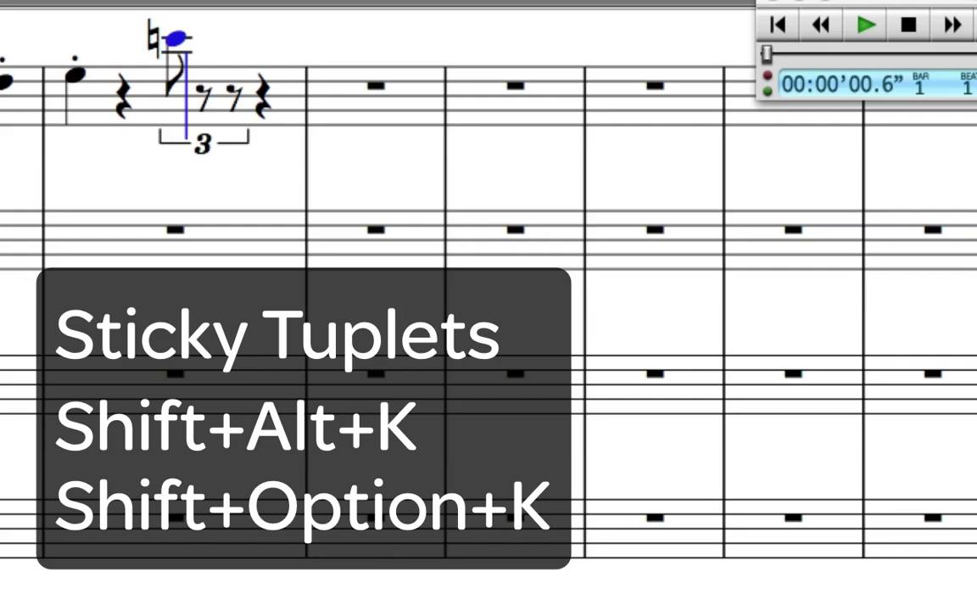
key("shift+alt+k")
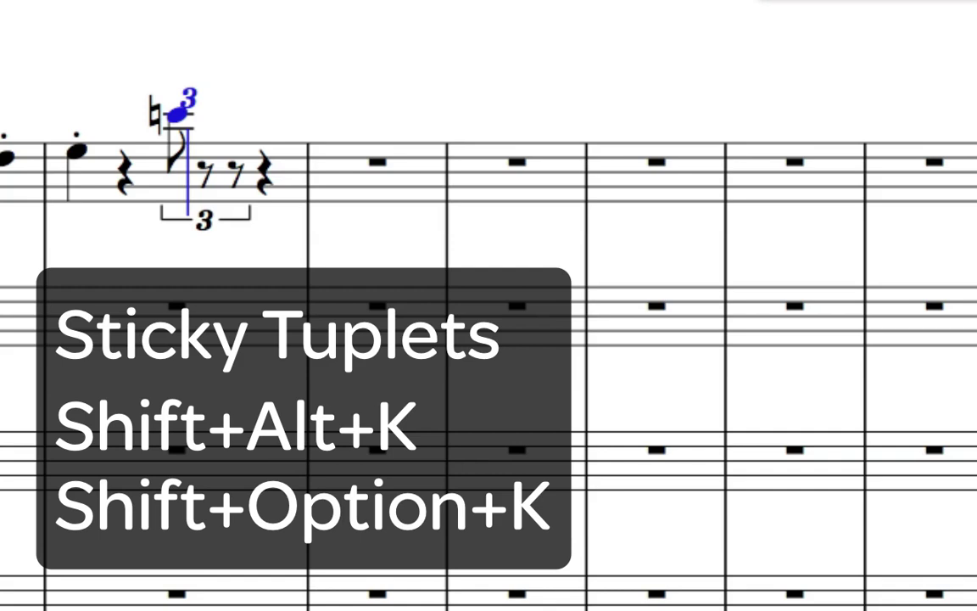
- Complete the second half of Violin 1 bar 47 with triplet eighth notes A and B, followed by C, B and A
key("a")
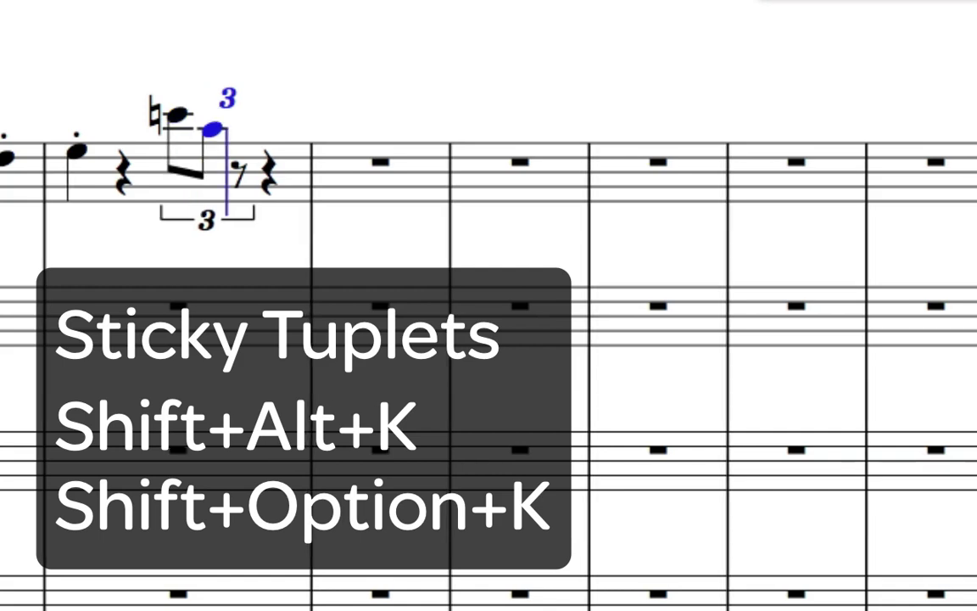
key("b")
key("c")
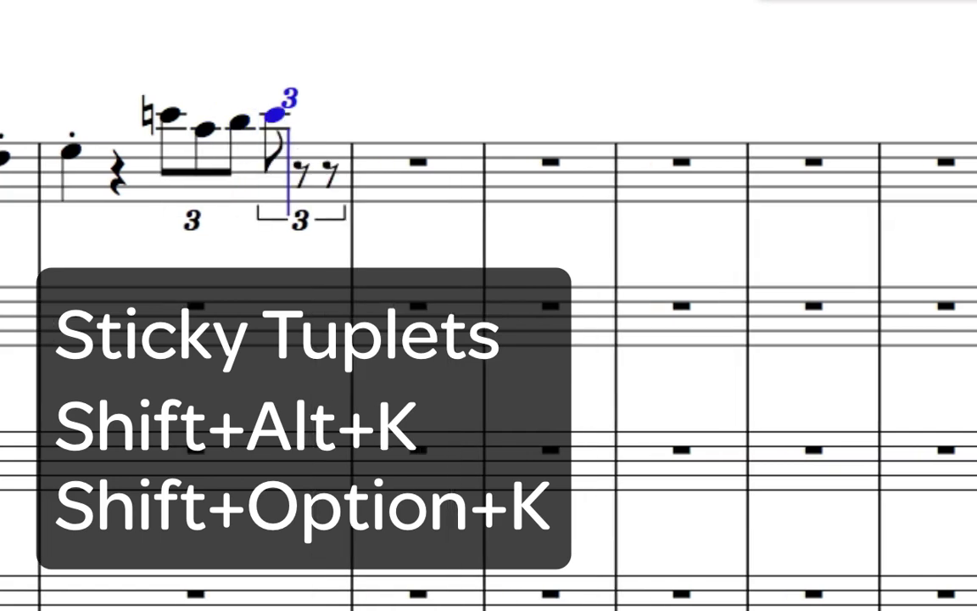
key("b")
key("a")
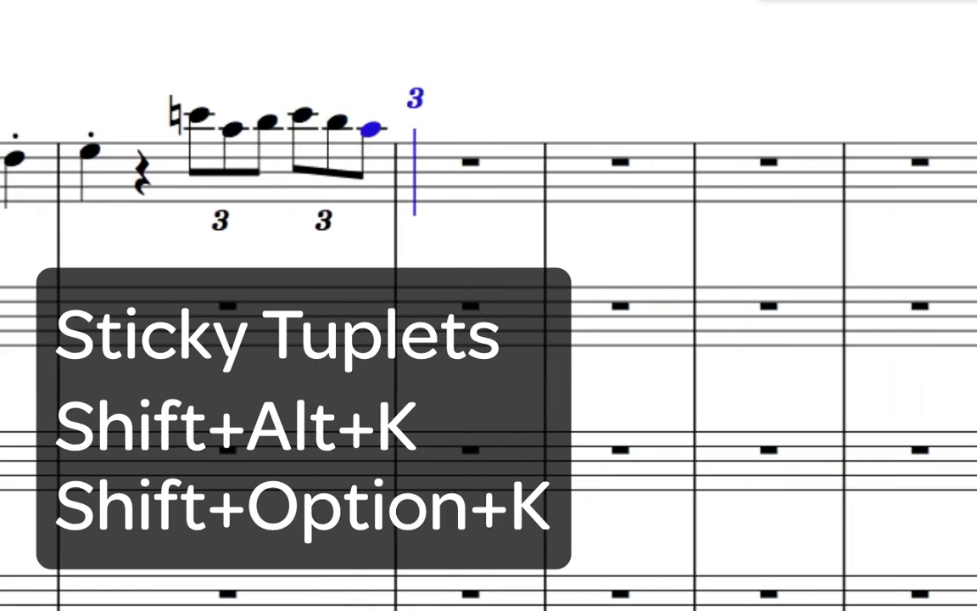
- Fill the first two beats of Violin 1 bar 48 with eighth-note triplets C natural, A, B and C, B, A
key("c")
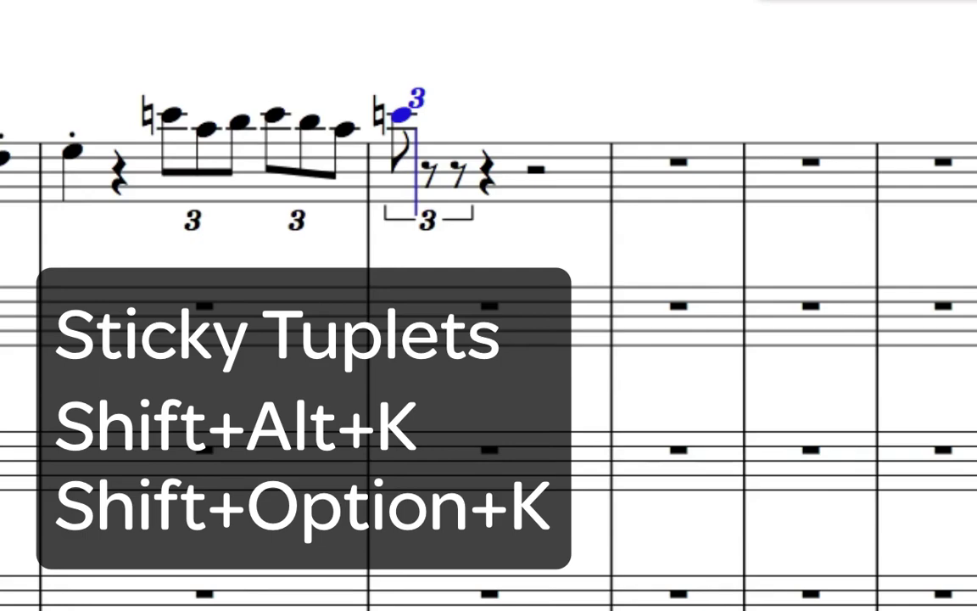
key("a")
key("b")
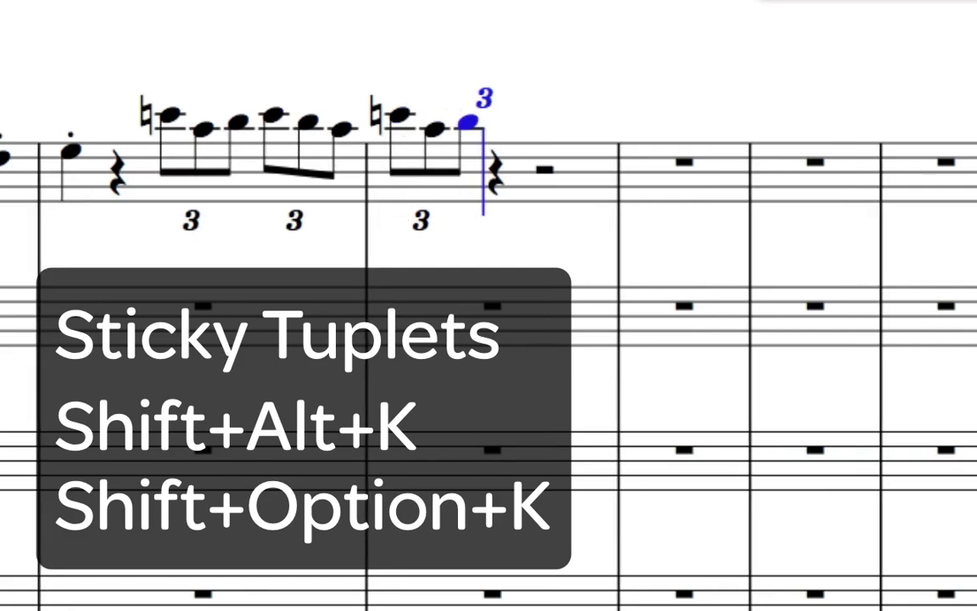
key("c")
key("b")
key("a")
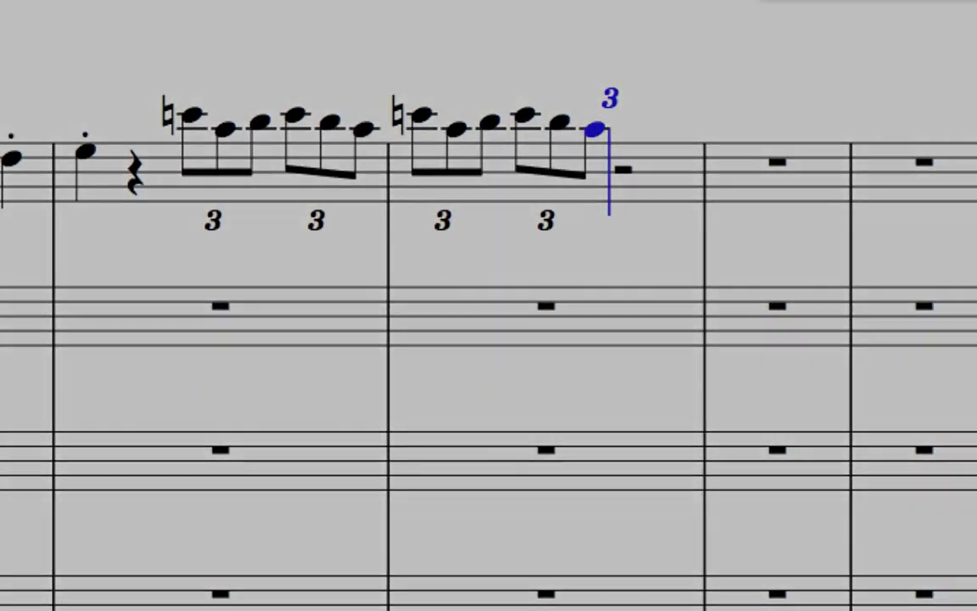